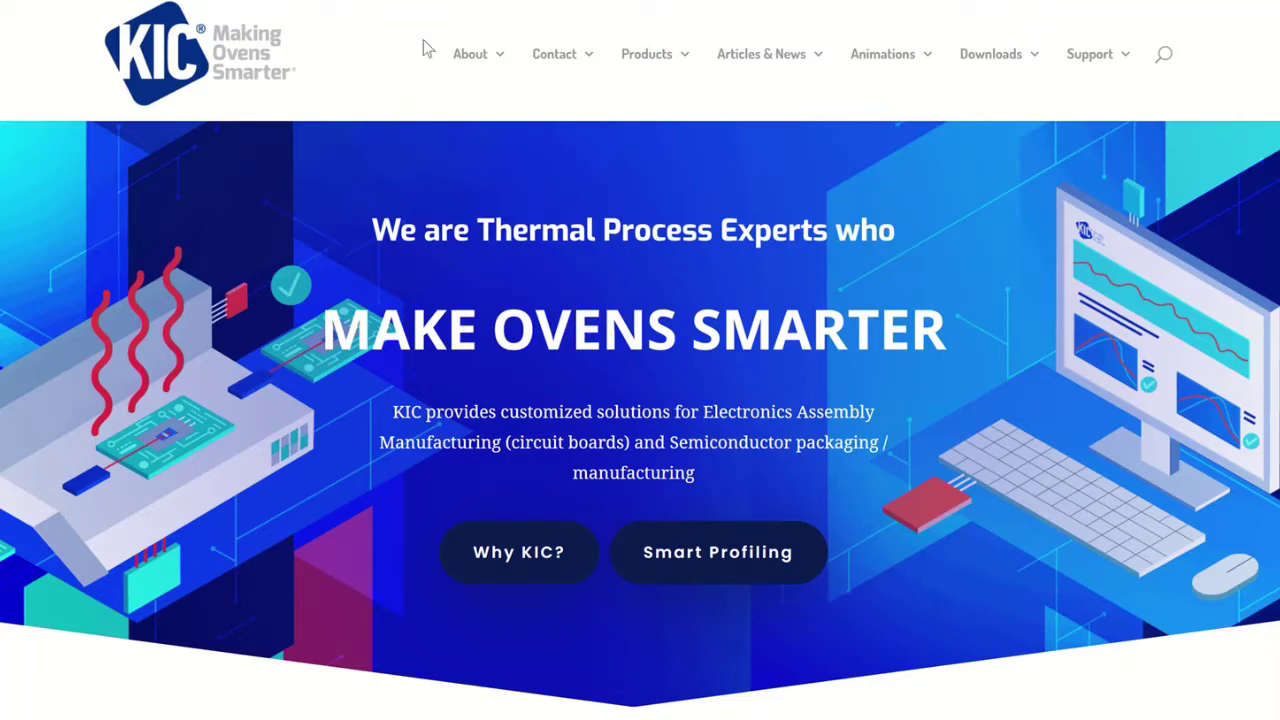
Step: Open the Contact Support page on the KIC website and look through the regional support contacts
mouse_move(1102, 78)
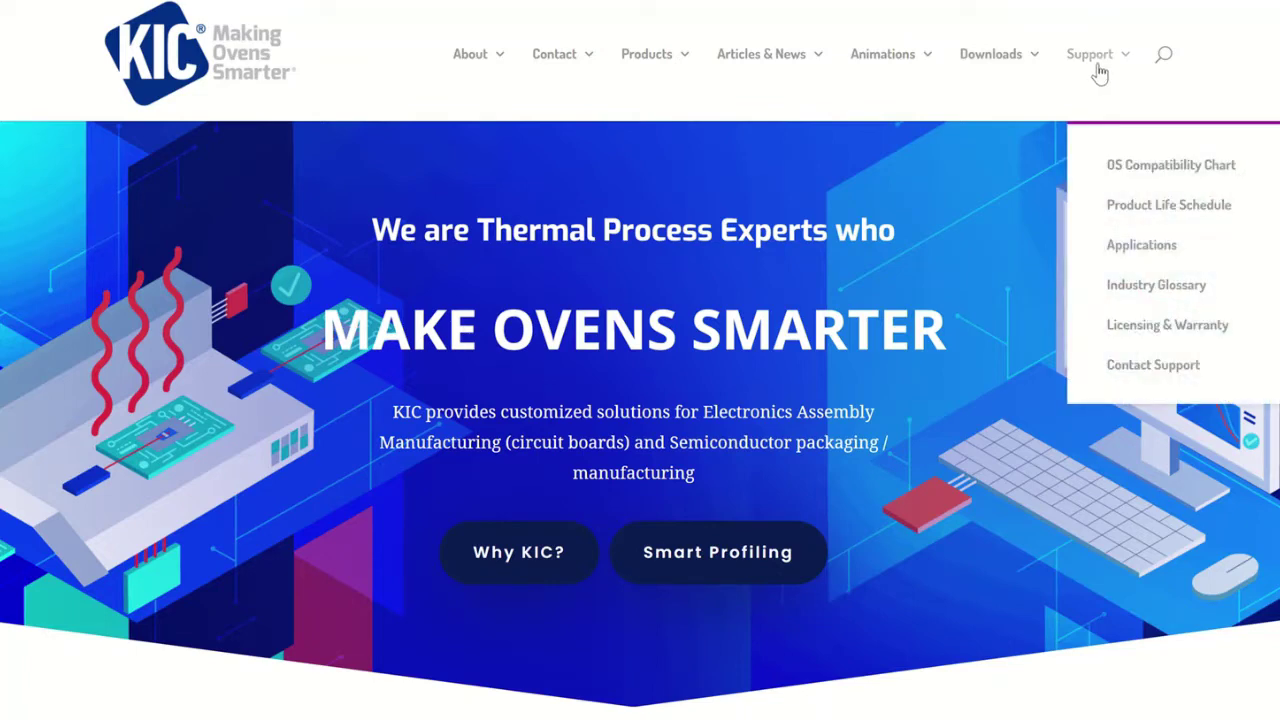
click(1153, 366)
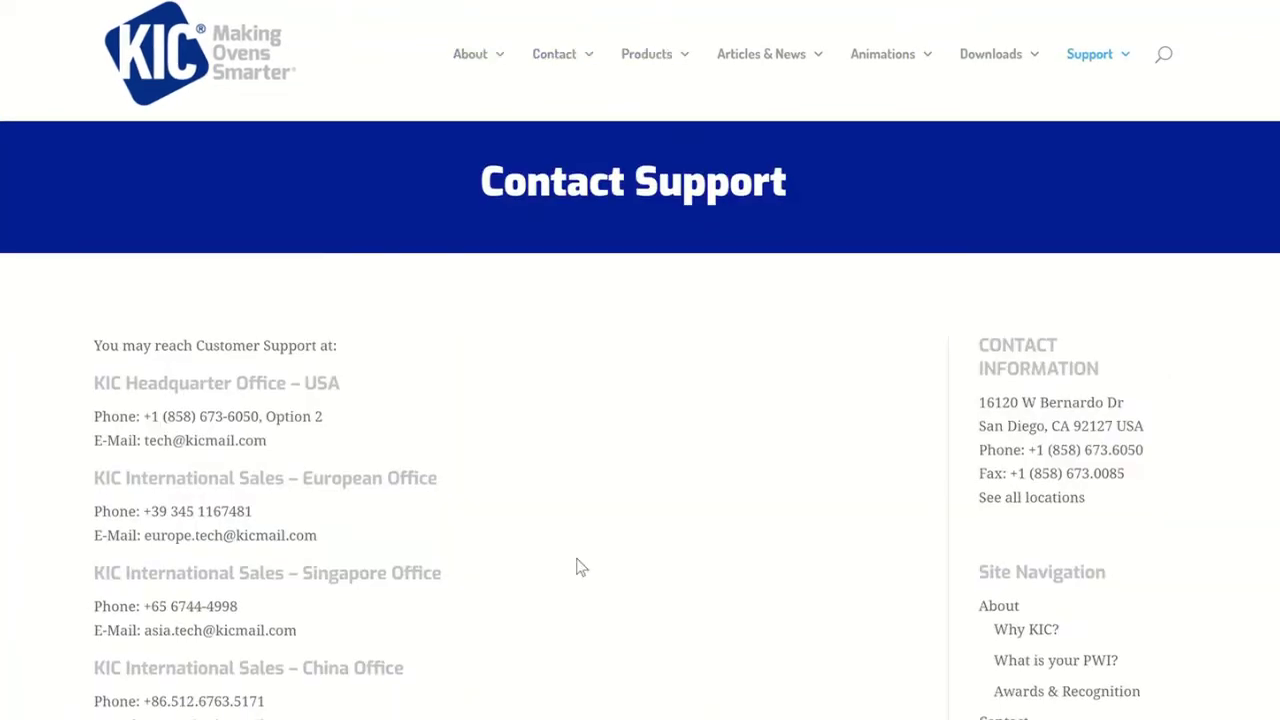
scroll(570, 566, down, 2)
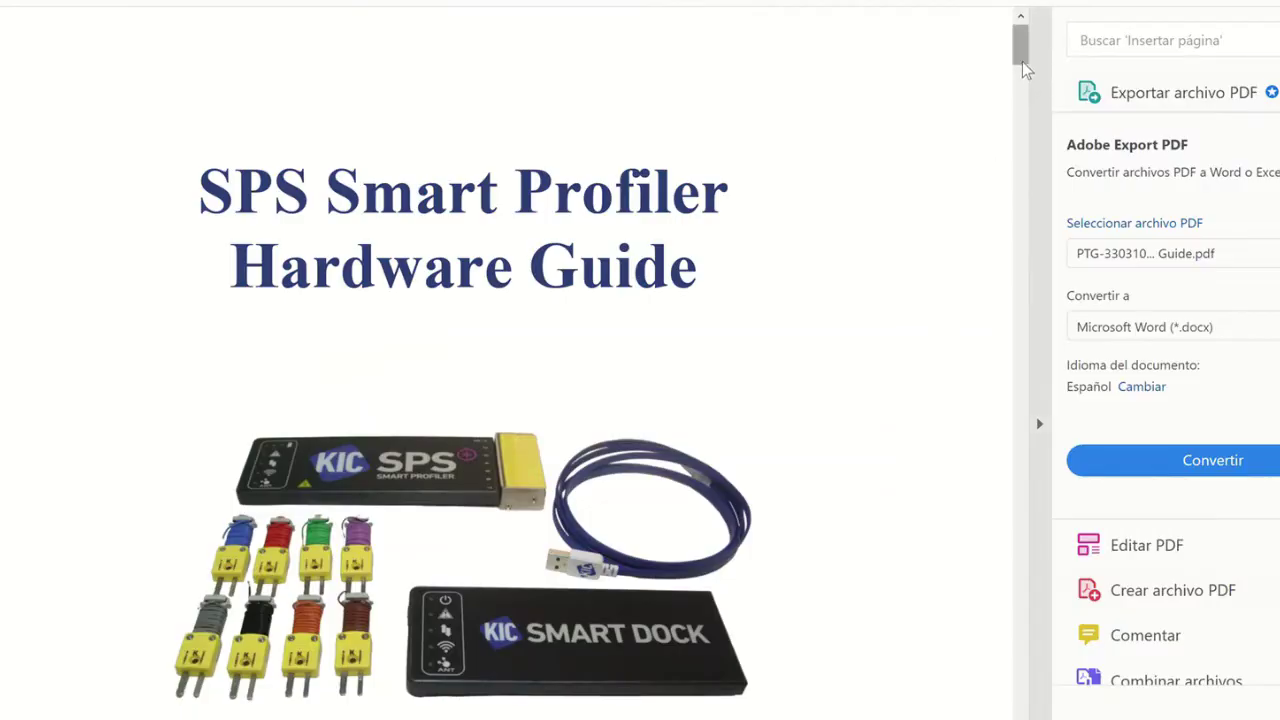
Step: Switch to the SPS Smart Profiler Hardware Guide PDF and read the section on calibrating the SPS Smart Profiler
scroll(1025, 145, down, 5)
drag(1025, 145, 1050, 703)
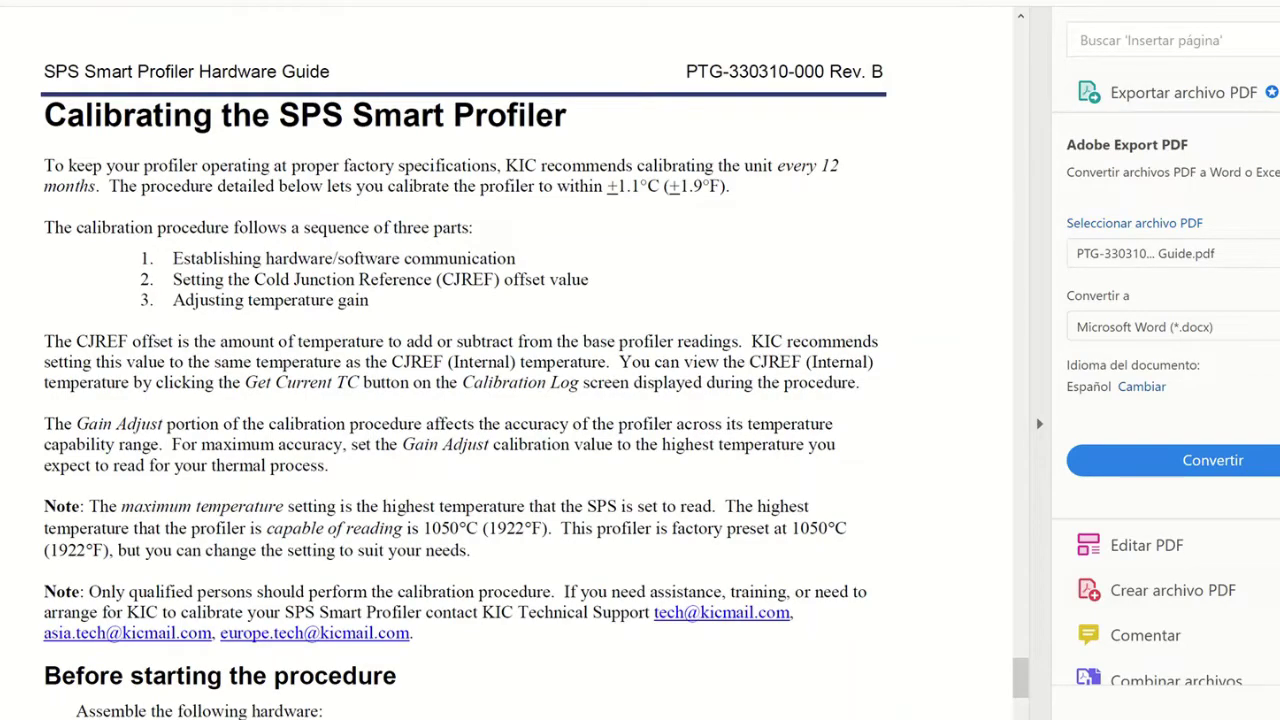
scroll(914, 700, down, 2)
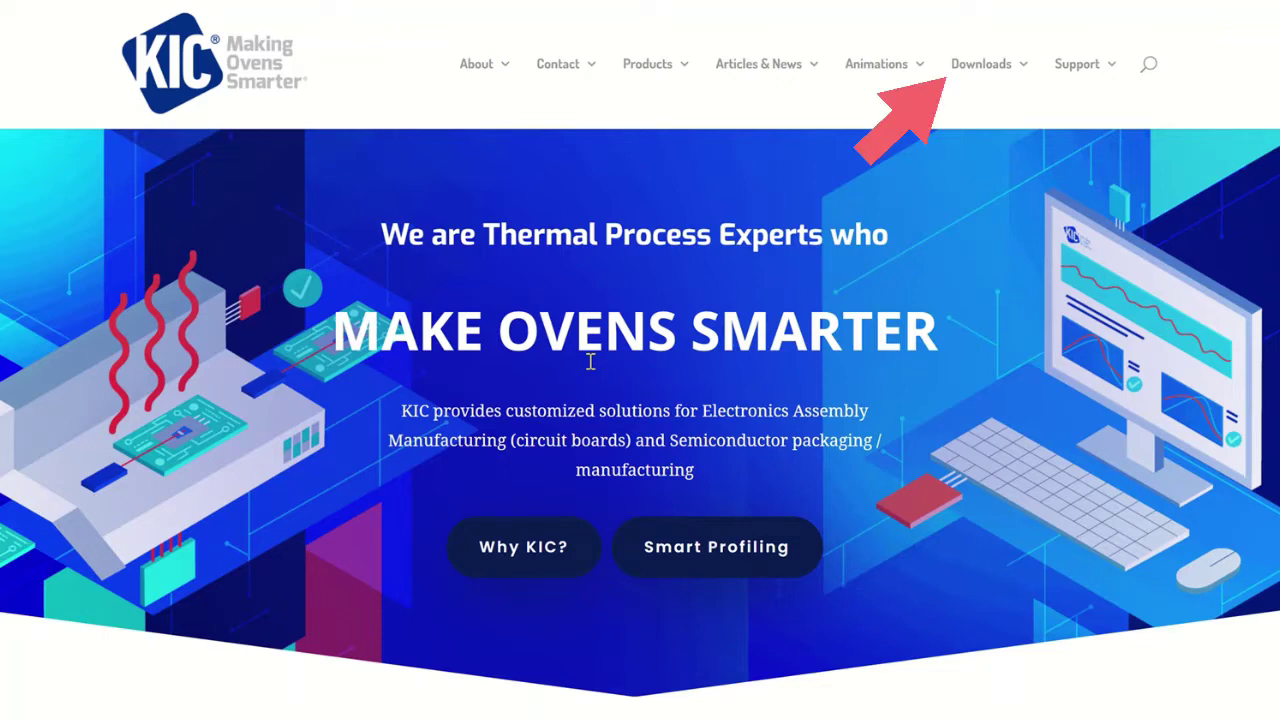
Step: Switch to the KIC website and open the Manual Products downloads page to find the Profiling Software 2G entry
mouse_move(1013, 72)
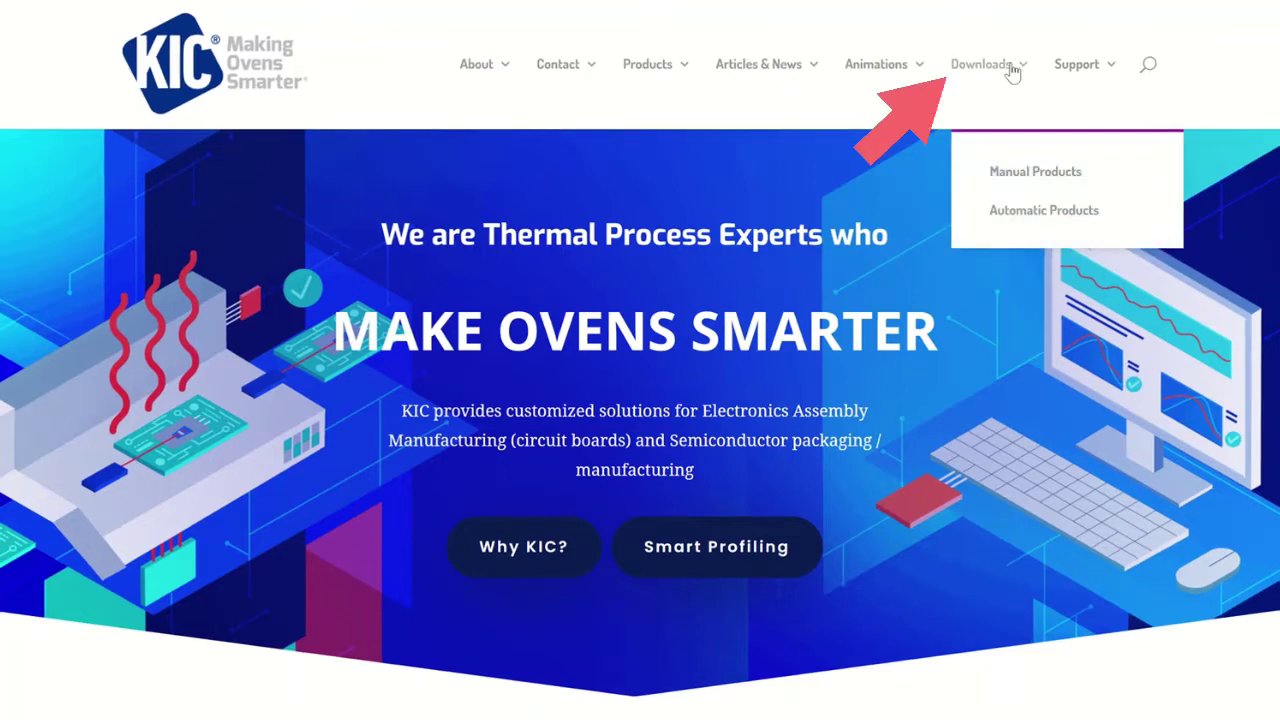
click(1055, 174)
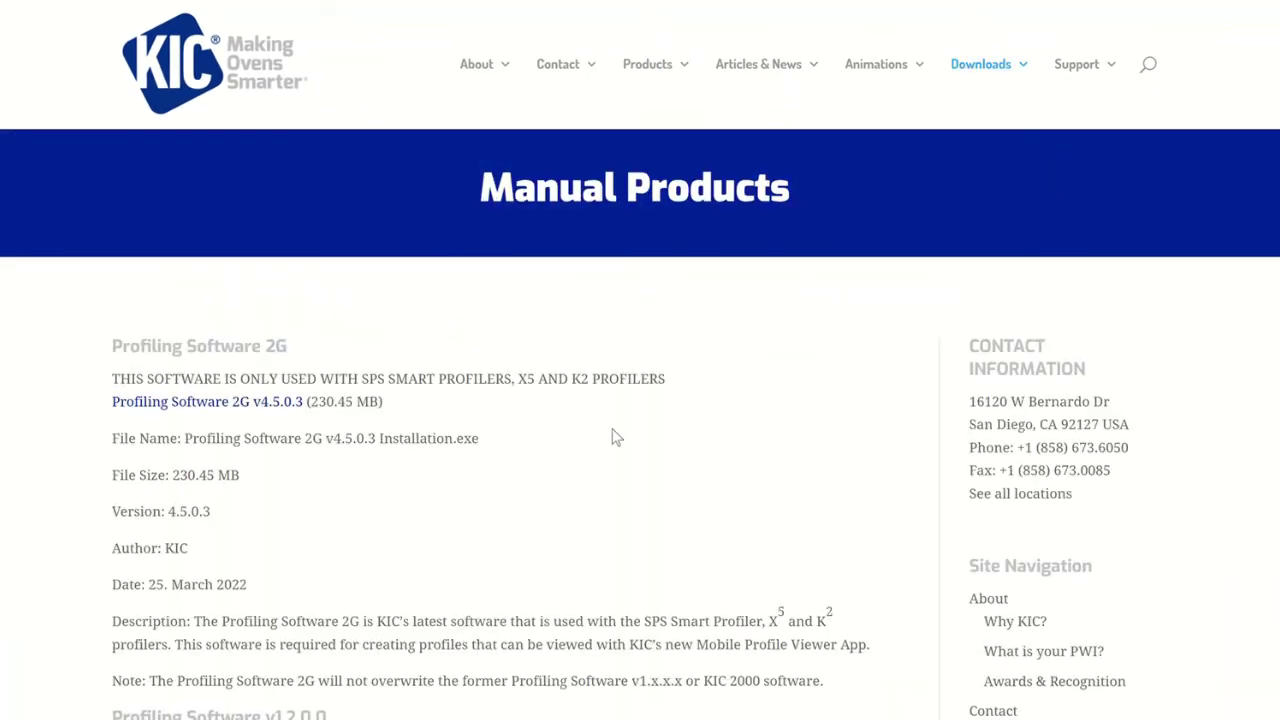
scroll(615, 437, down, 1)
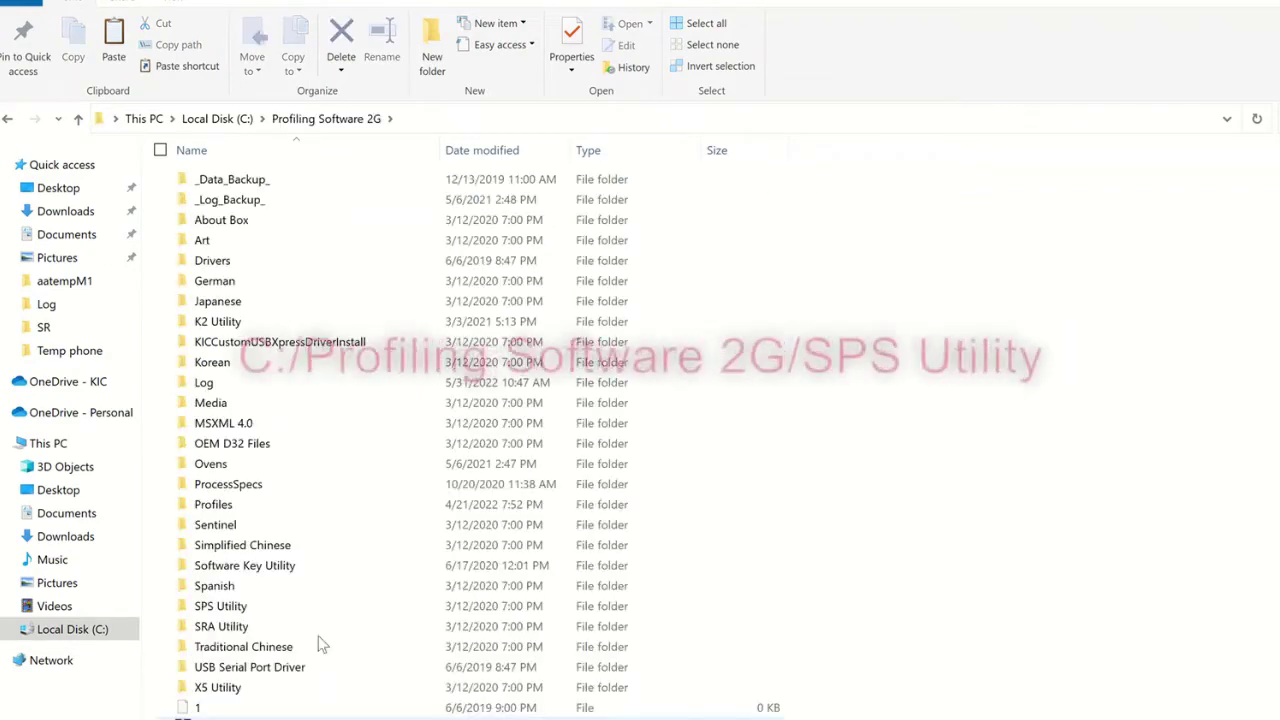
Step: Launch SPSUtil.exe from the SPS Utility folder in C:\Profiling Software 2G and accept the noise filtering notice
scroll(337, 597, down, 1)
scroll(337, 597, down, 1)
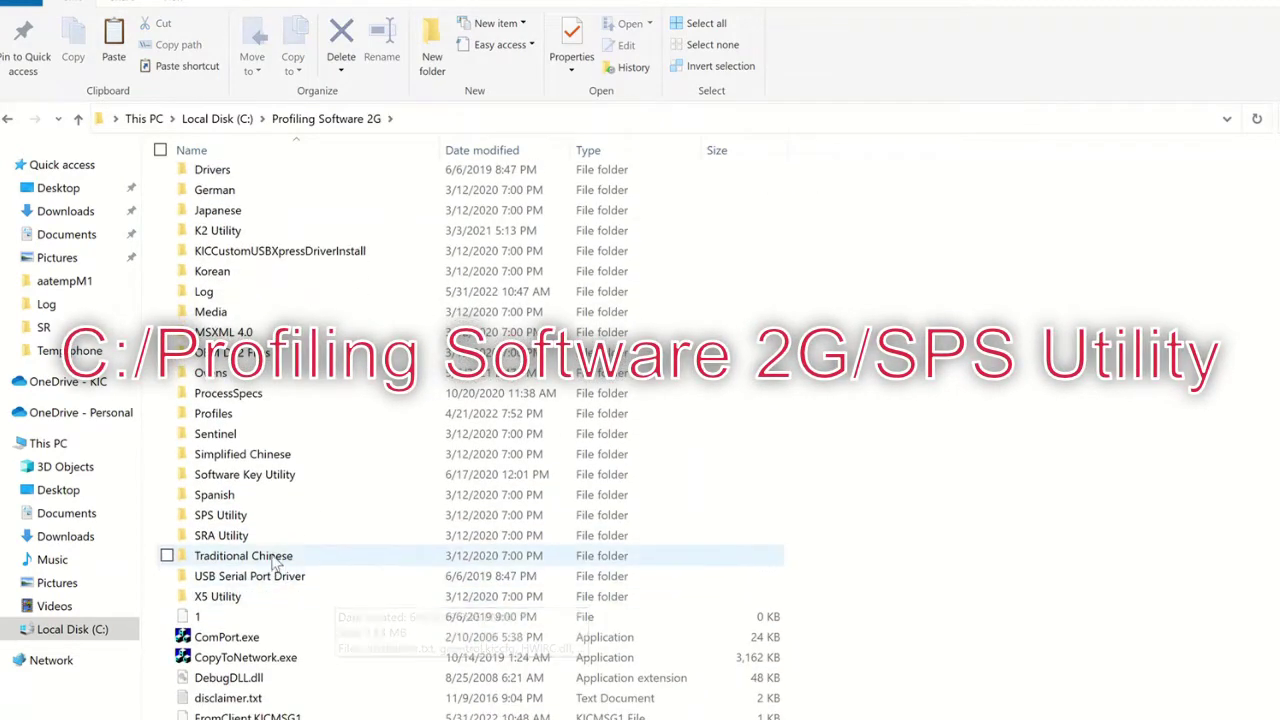
click(228, 516)
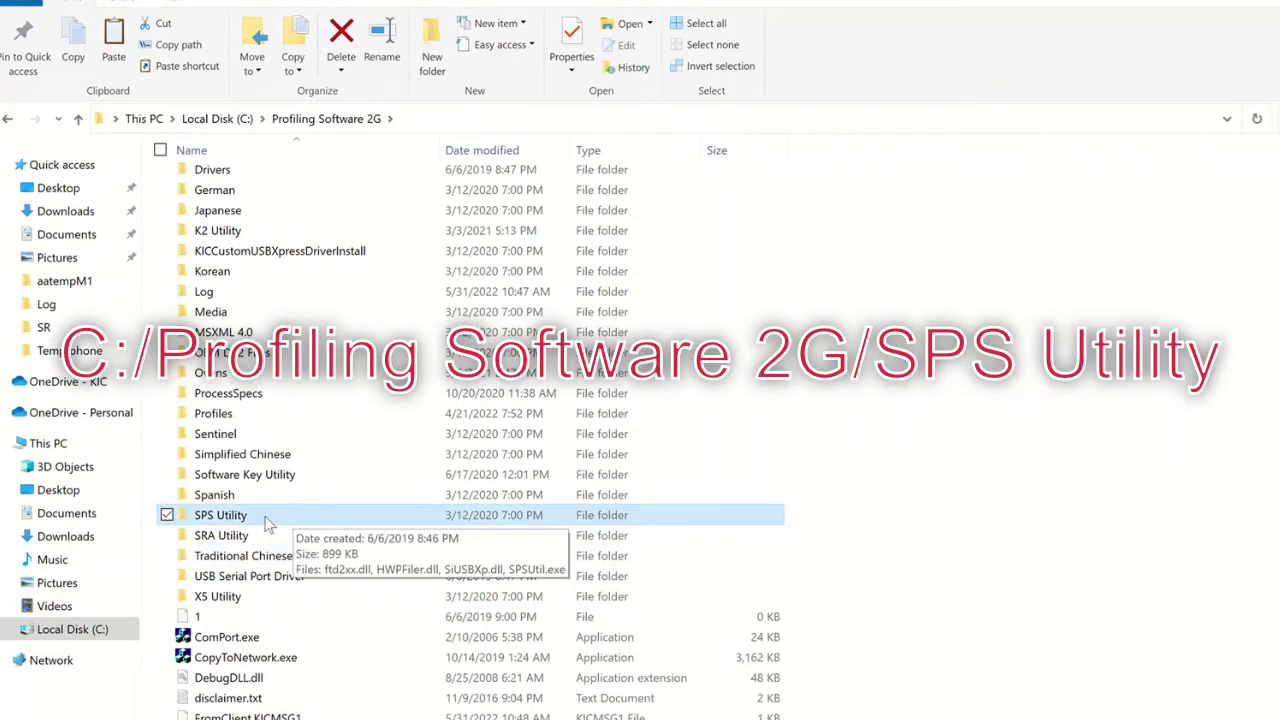
double_click(267, 521)
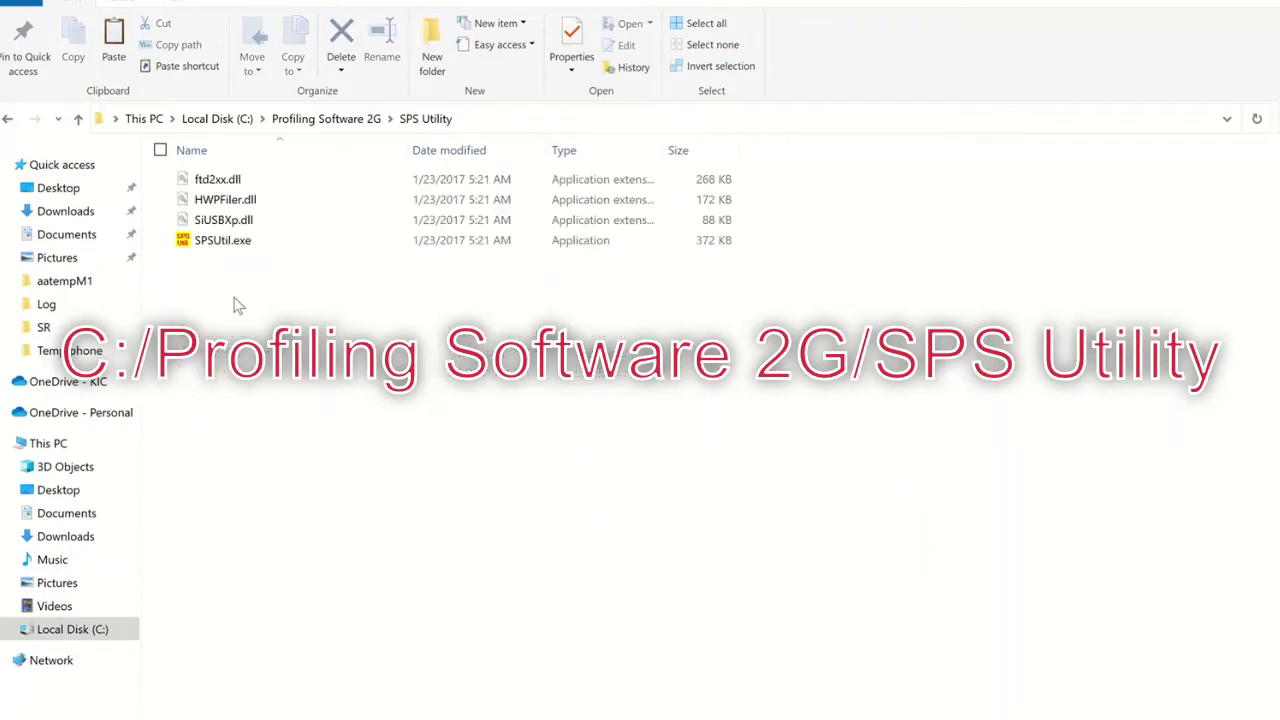
click(227, 248)
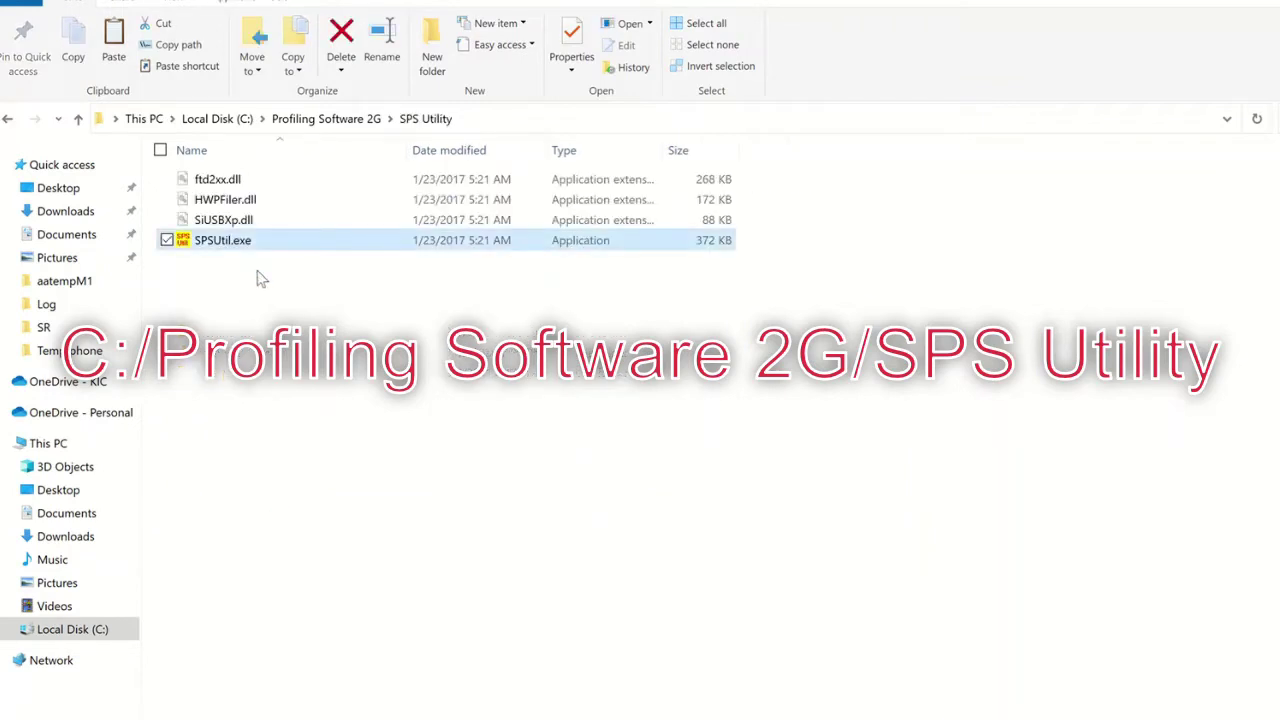
double_click(236, 248)
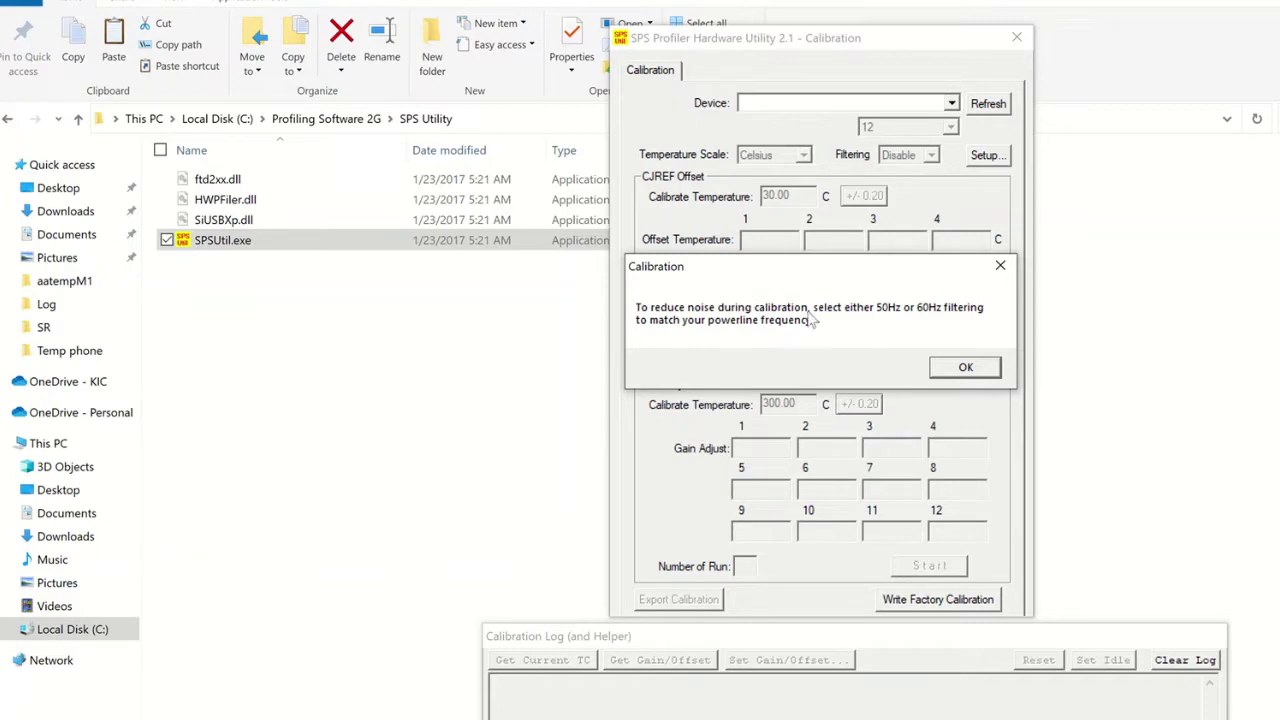
click(943, 369)
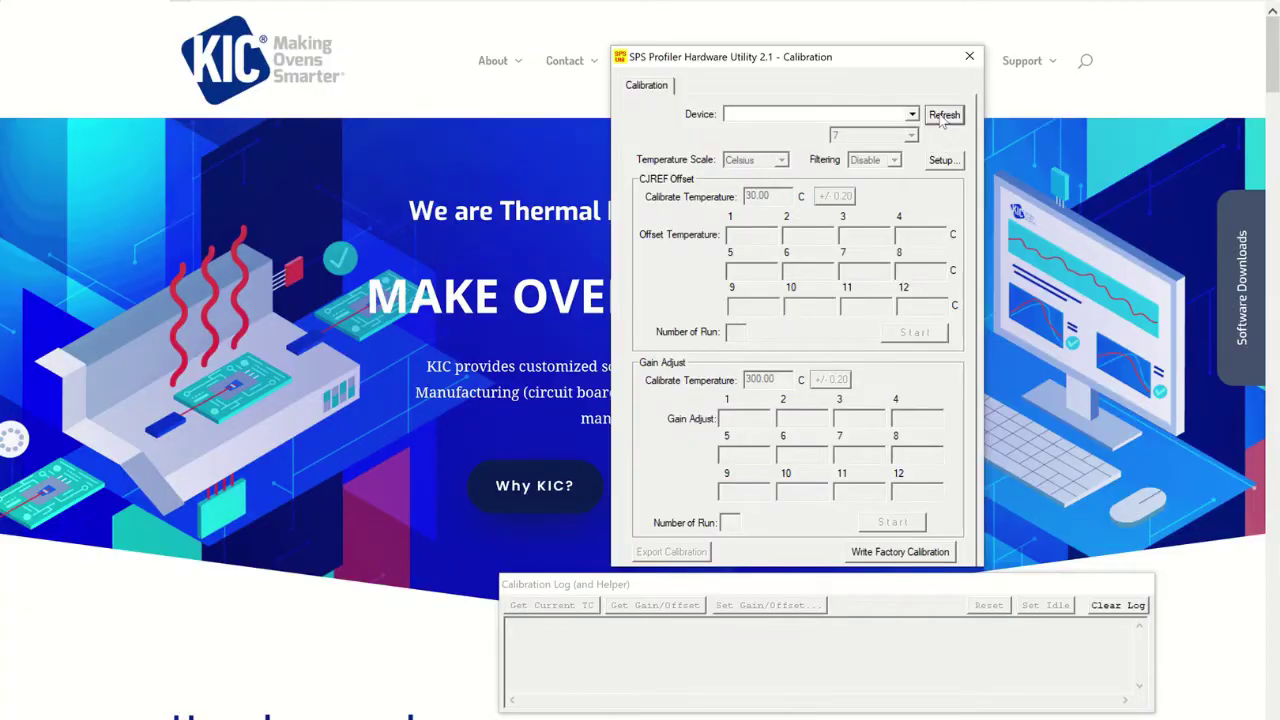
Step: Refresh the device list to connect the SPS profiler, and arrange the Calibration and Calibration Log windows side by side
click(943, 116)
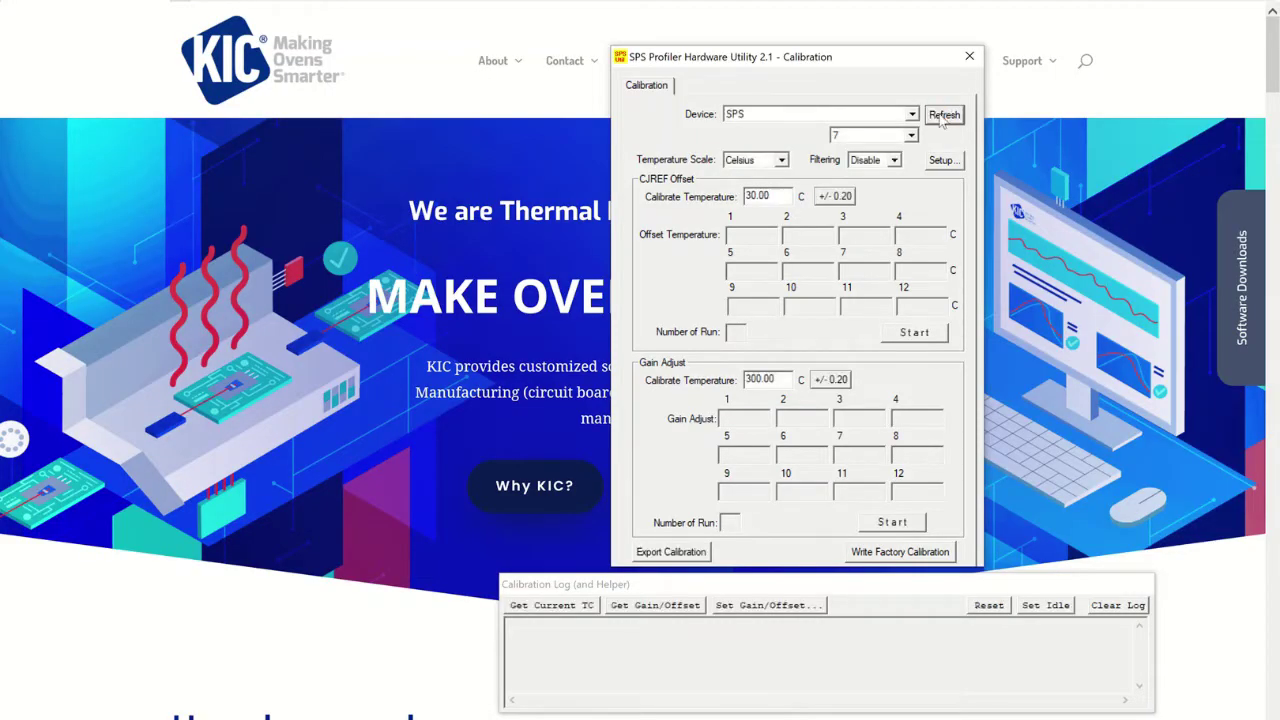
click(941, 116)
drag(839, 66, 437, 148)
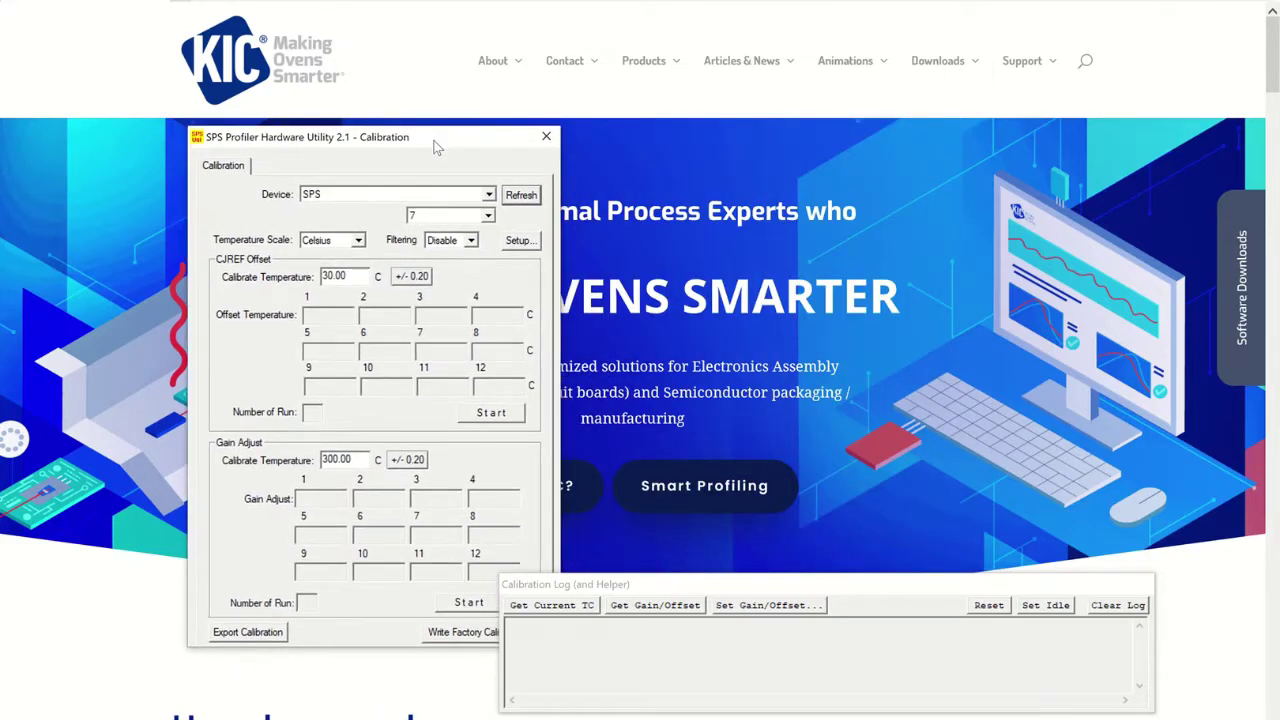
drag(678, 591, 744, 374)
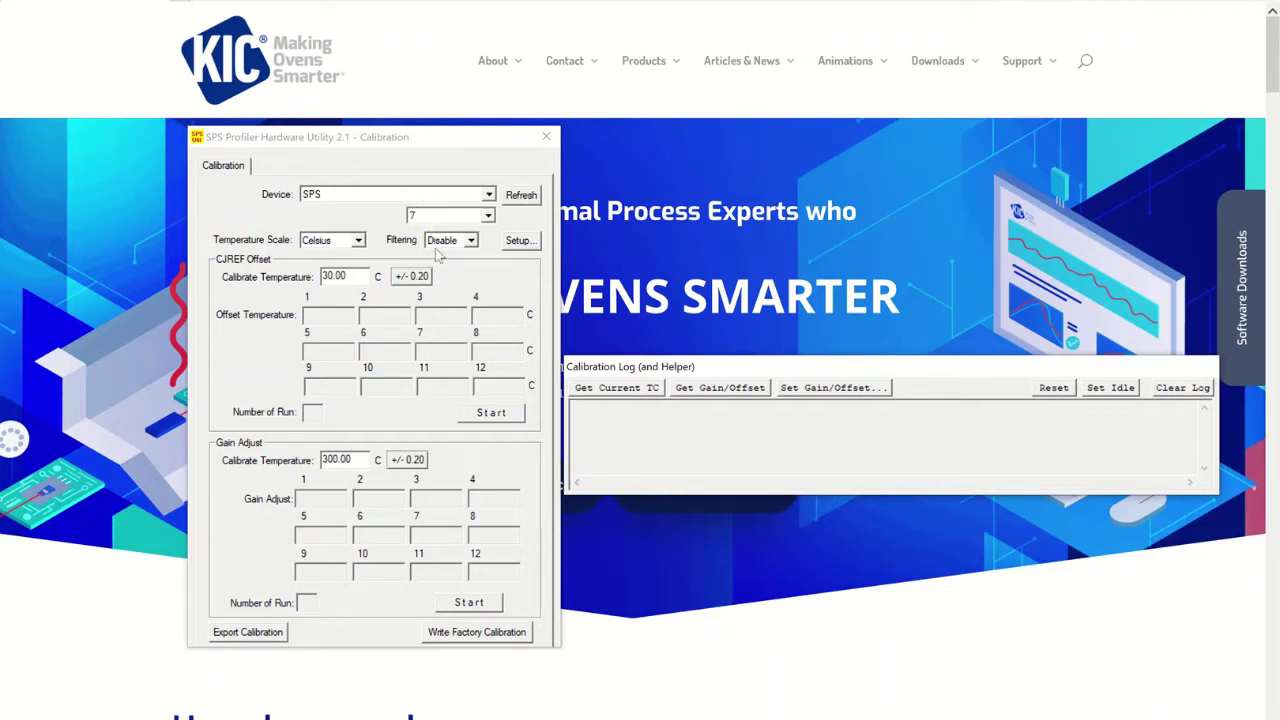
Step: Set the CJREF Offset calibrate temperature to 25 °C
drag(357, 277, 310, 285)
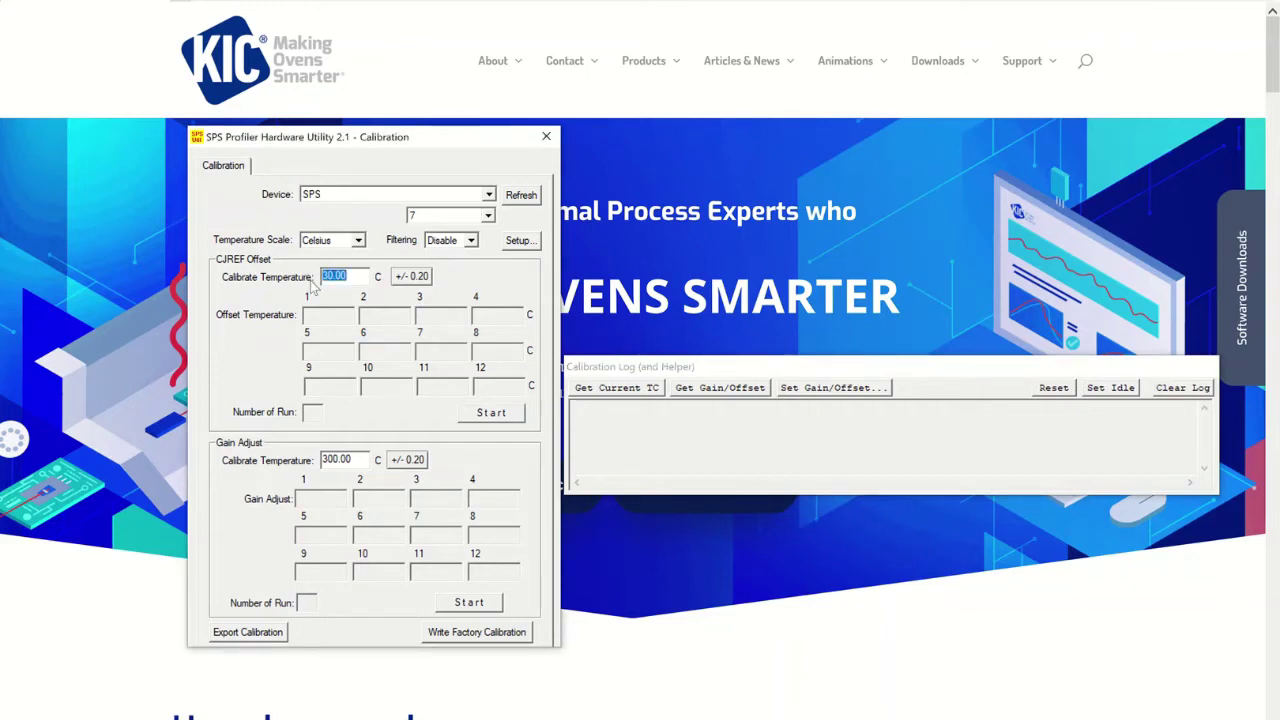
text(25)
drag(322, 277, 460, 283)
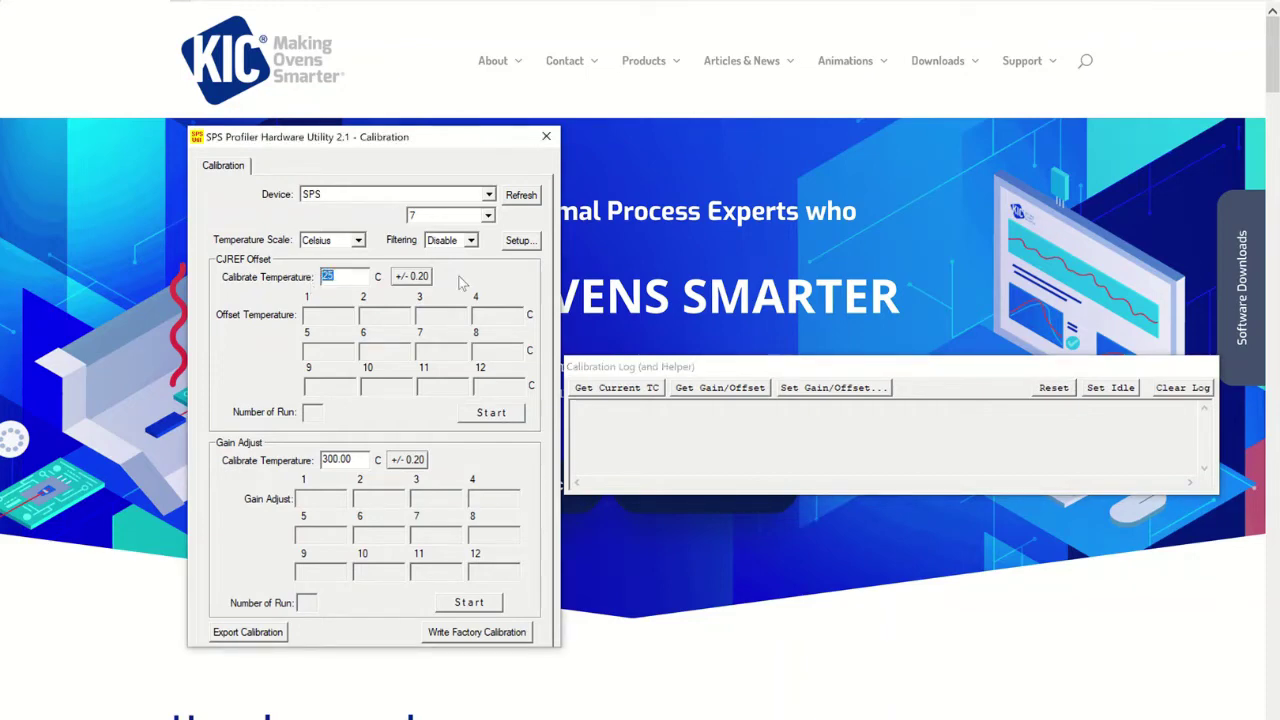
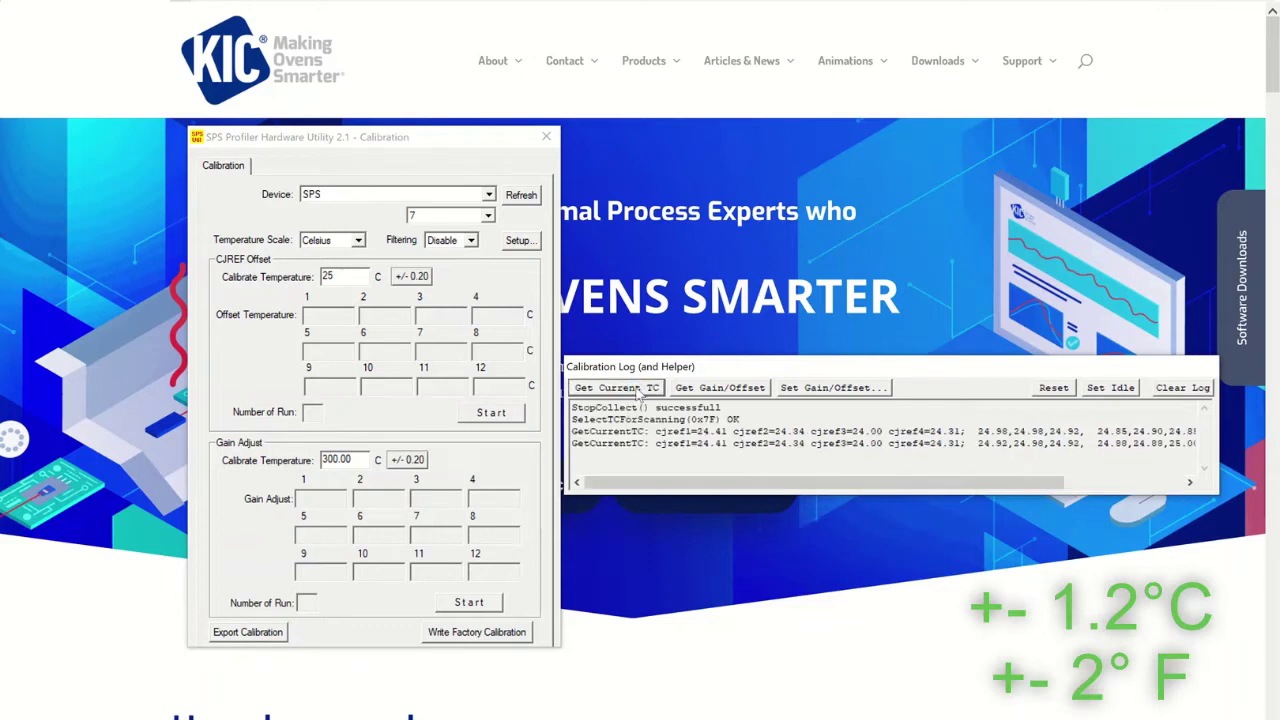
Step: Get the current thermocouple readings and compare every channel with the 25 °C calibrate temperature
click(640, 392)
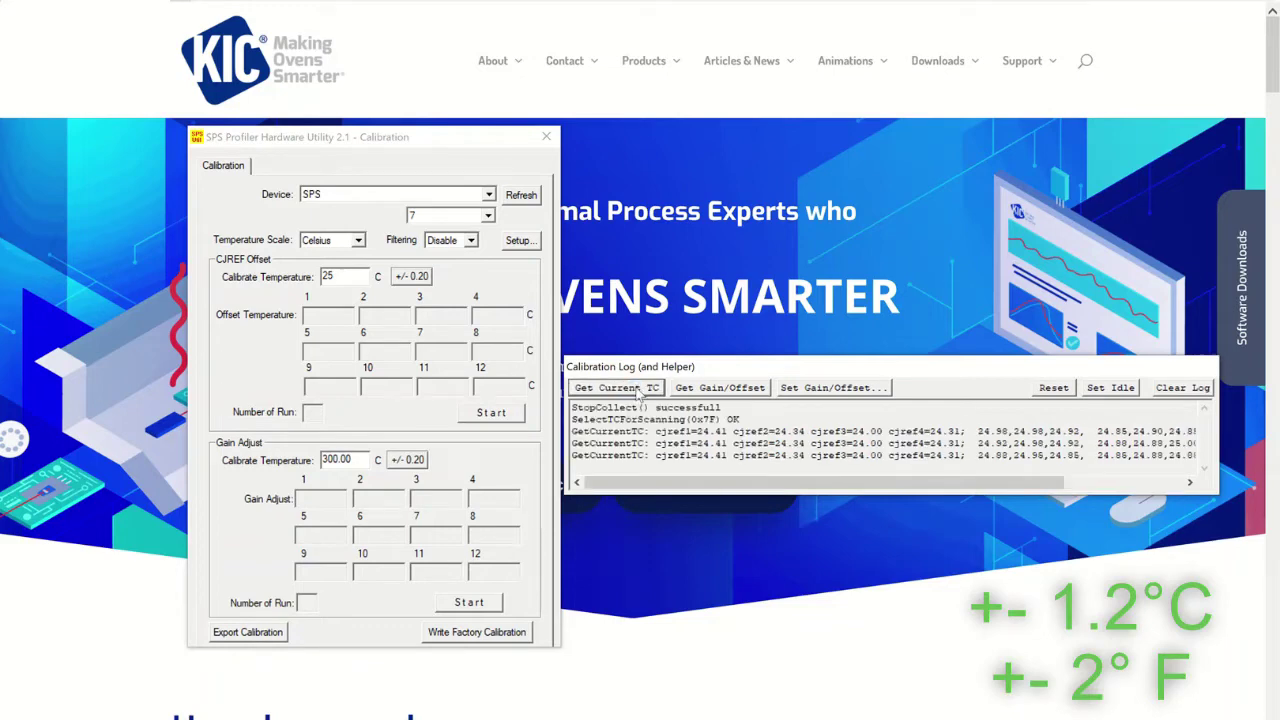
drag(686, 490, 821, 482)
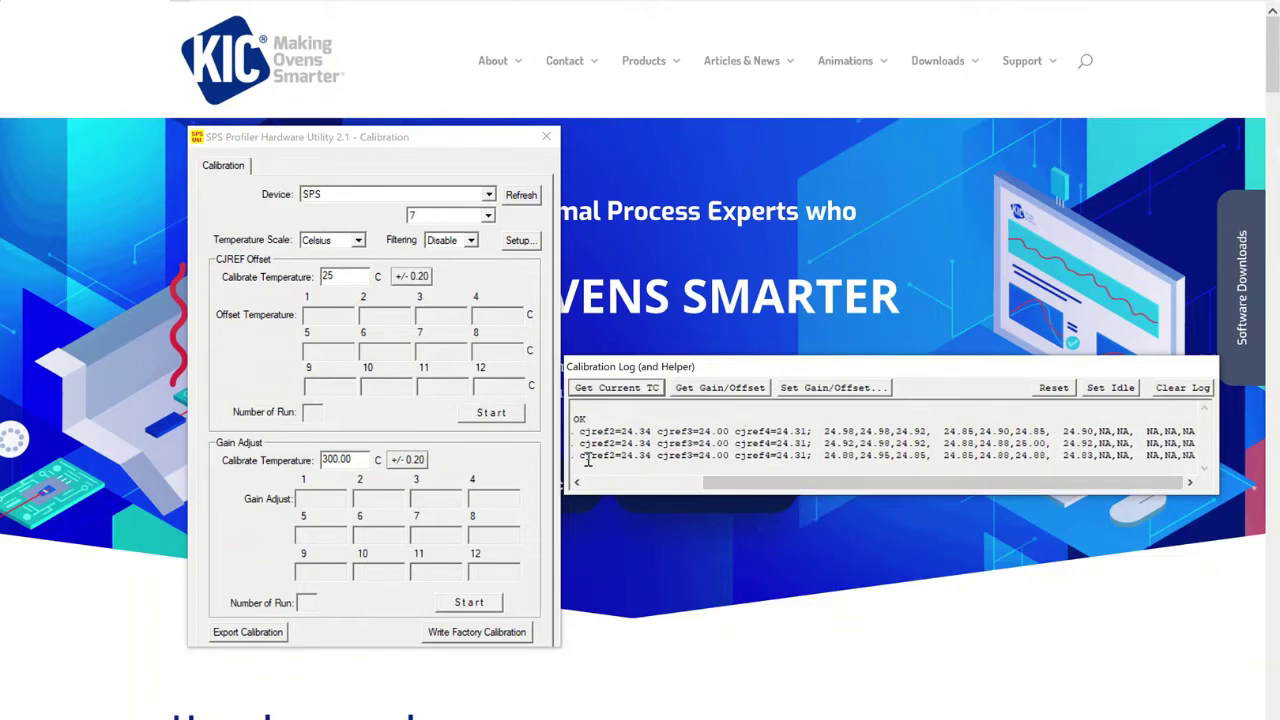
Step: Take several current thermocouple readings and compare every channel with the 300 °C Gain Adjust temperature
click(359, 458)
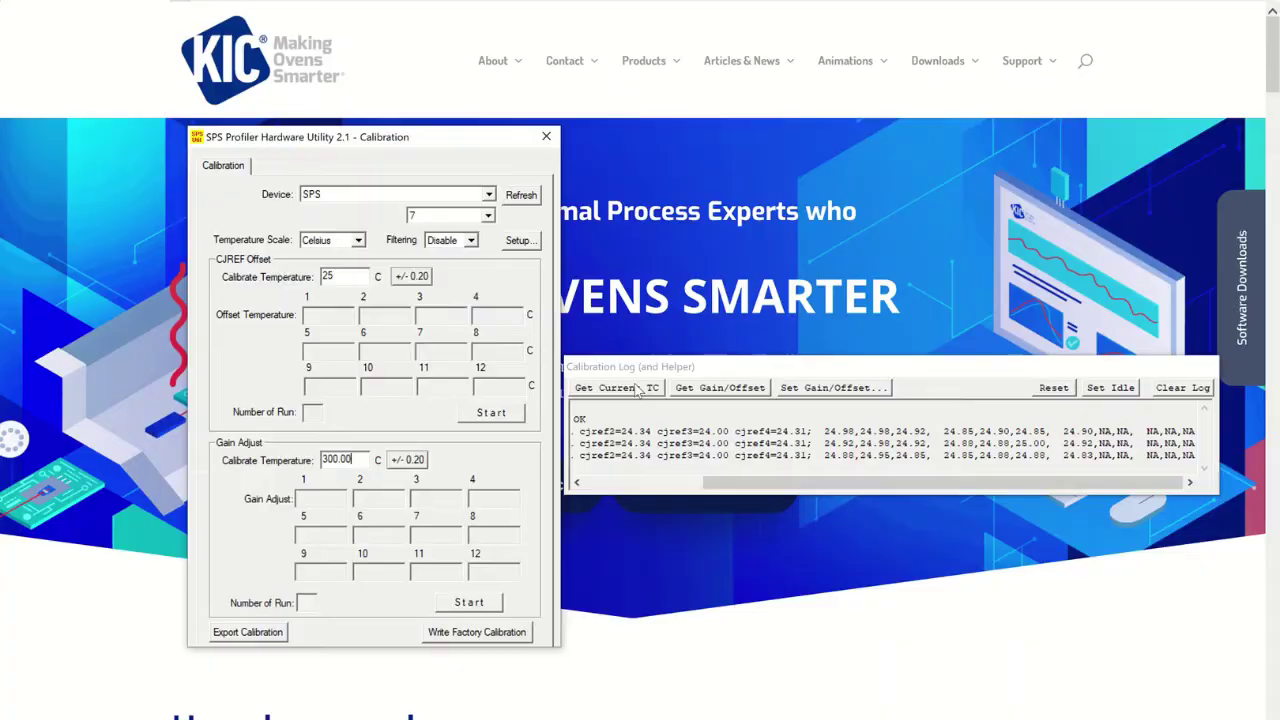
click(617, 388)
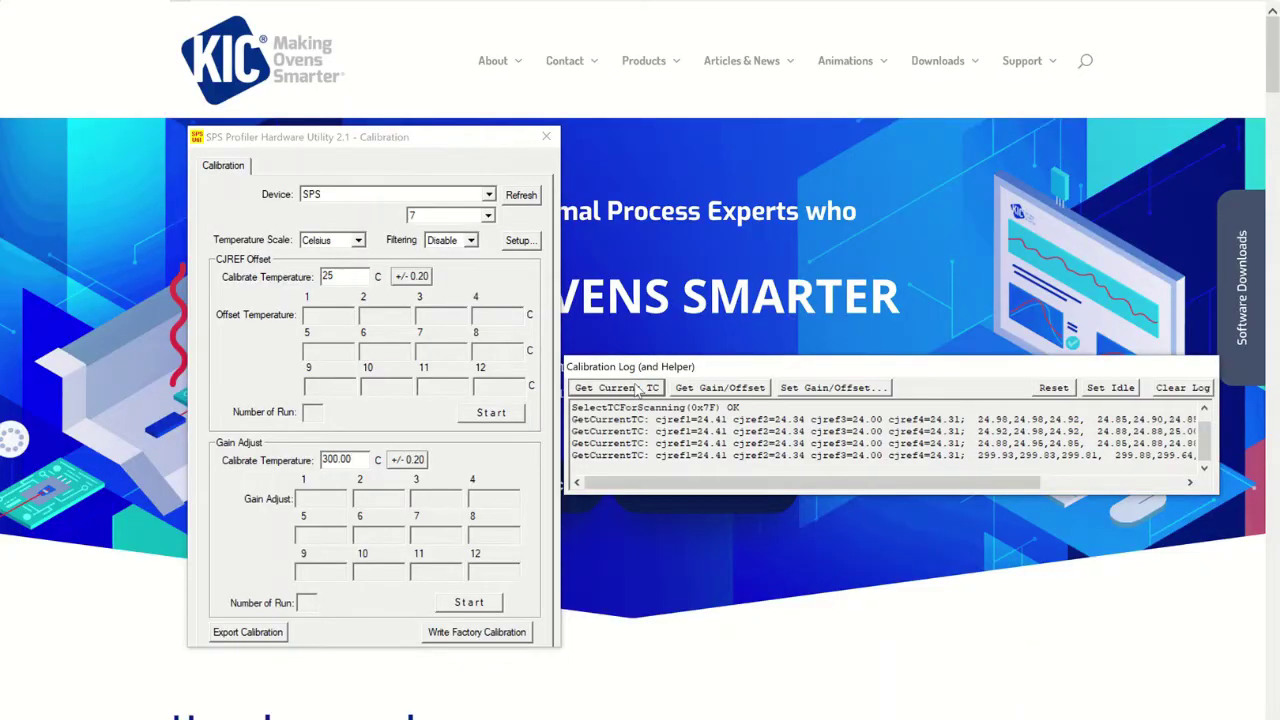
click(636, 390)
click(637, 390)
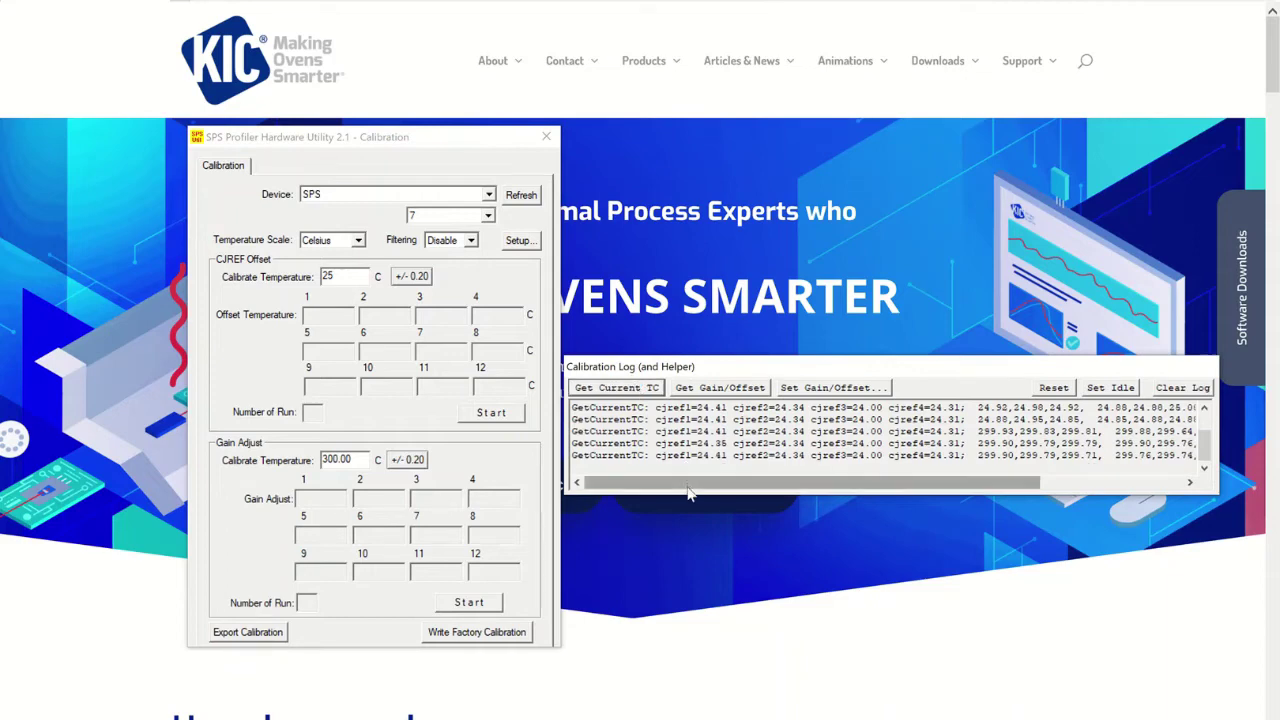
drag(688, 492, 848, 484)
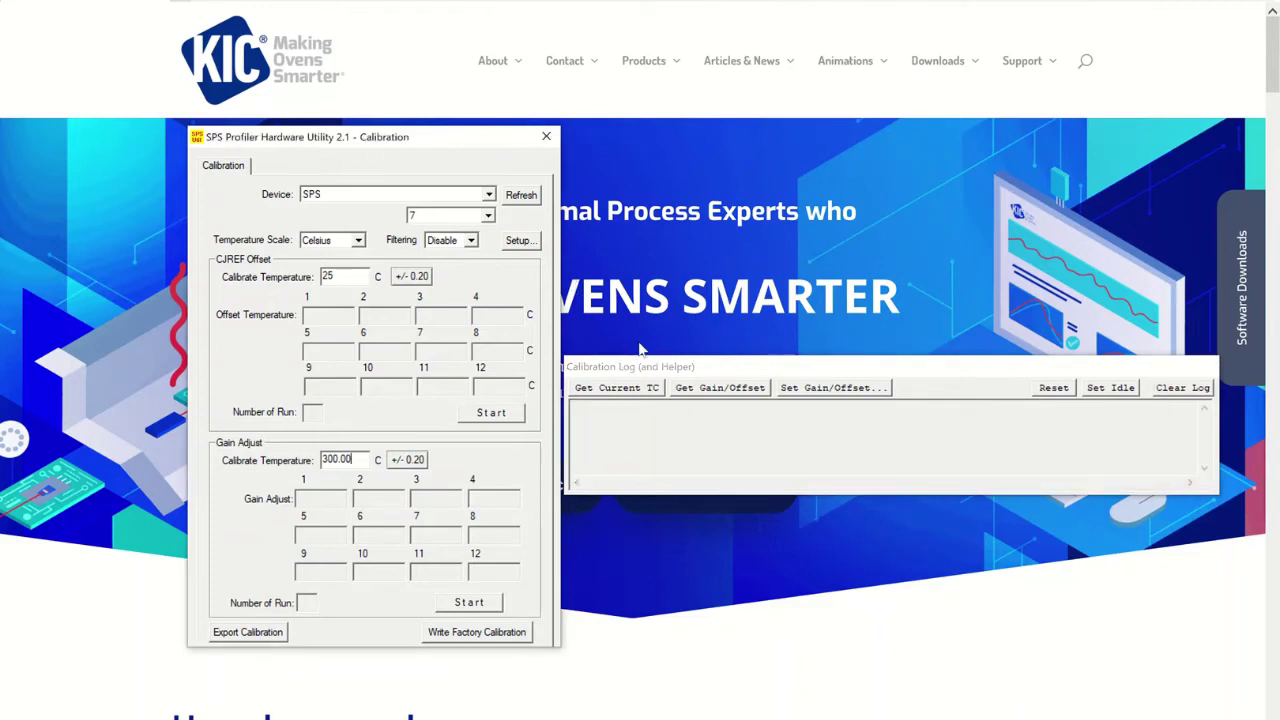
Step: Set the profiler to idle and get its current thermocouple readings to check all channels before the offset calibration
click(1110, 387)
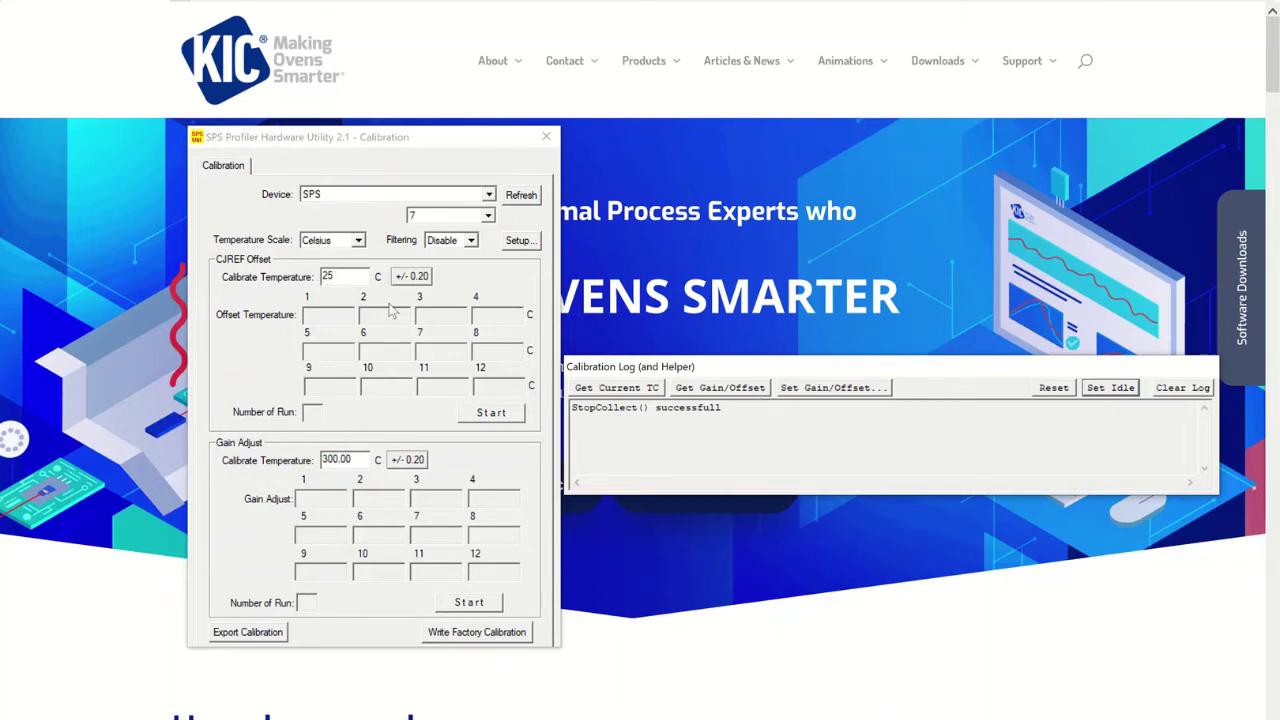
click(650, 388)
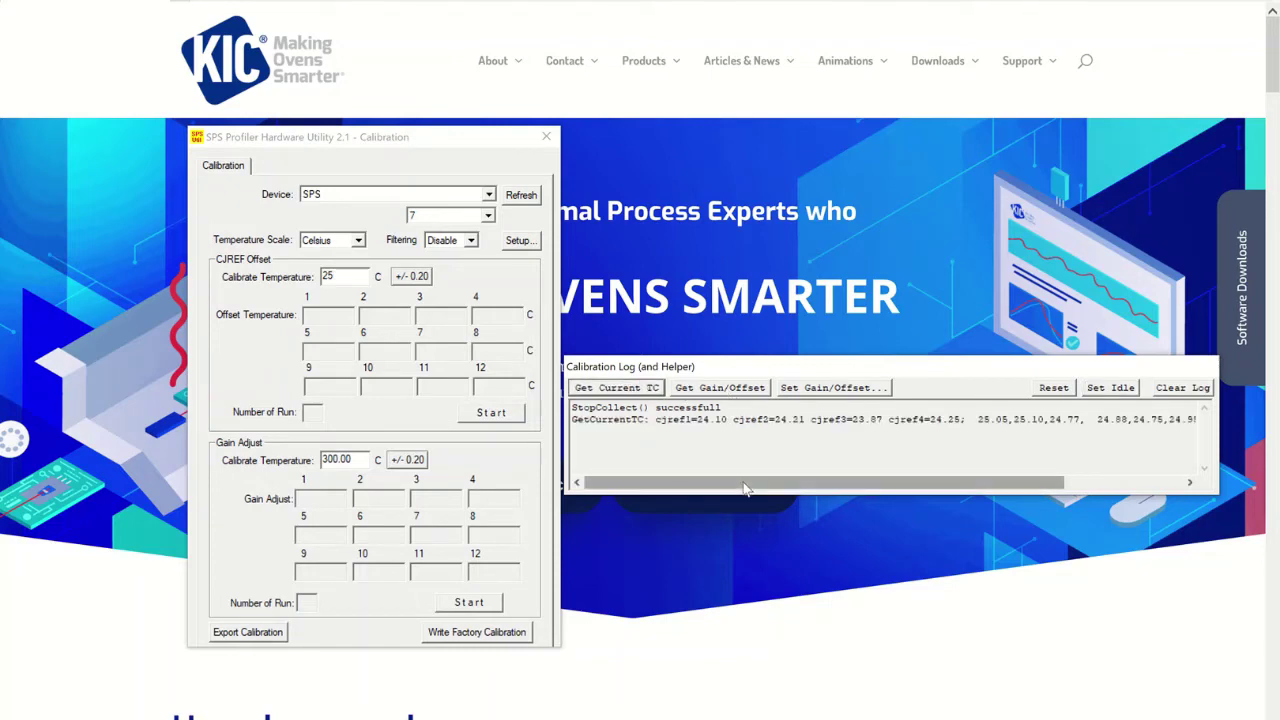
drag(743, 482, 890, 490)
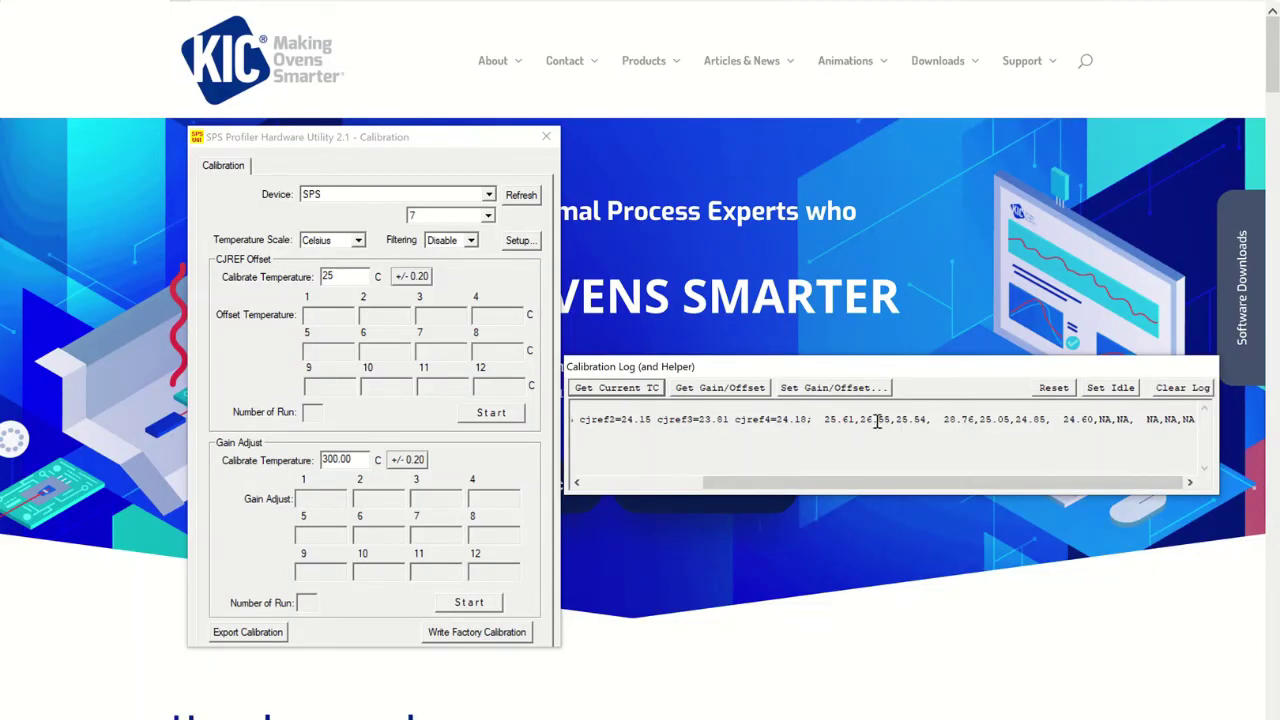
Step: Run the CJREF Offset calibration at 25 °C and check all channels with a new current thermocouple reading
click(490, 415)
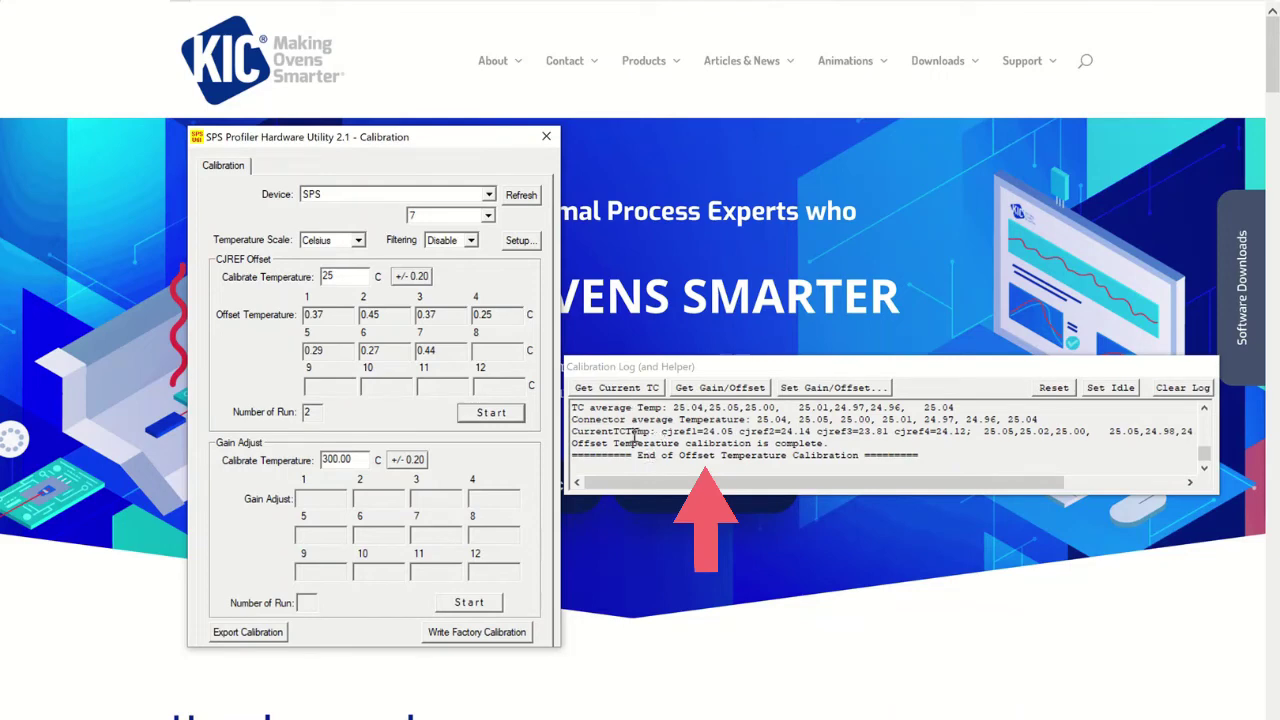
click(614, 389)
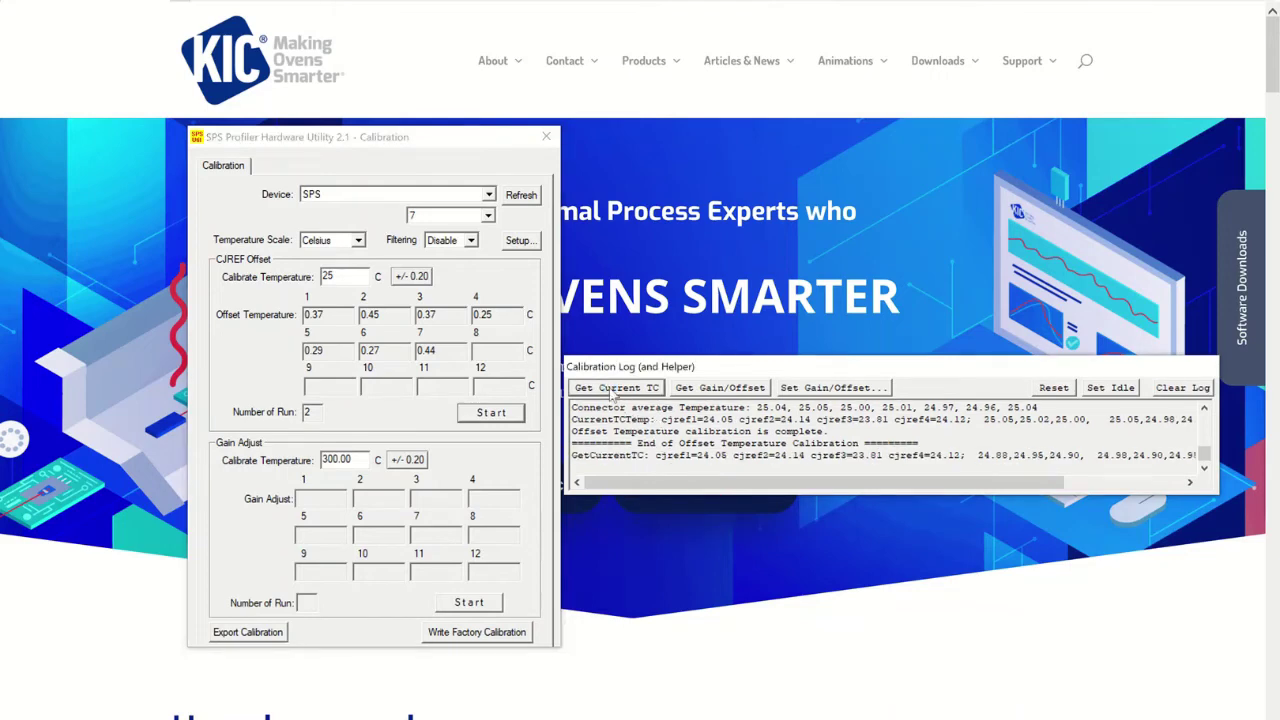
drag(713, 487, 848, 490)
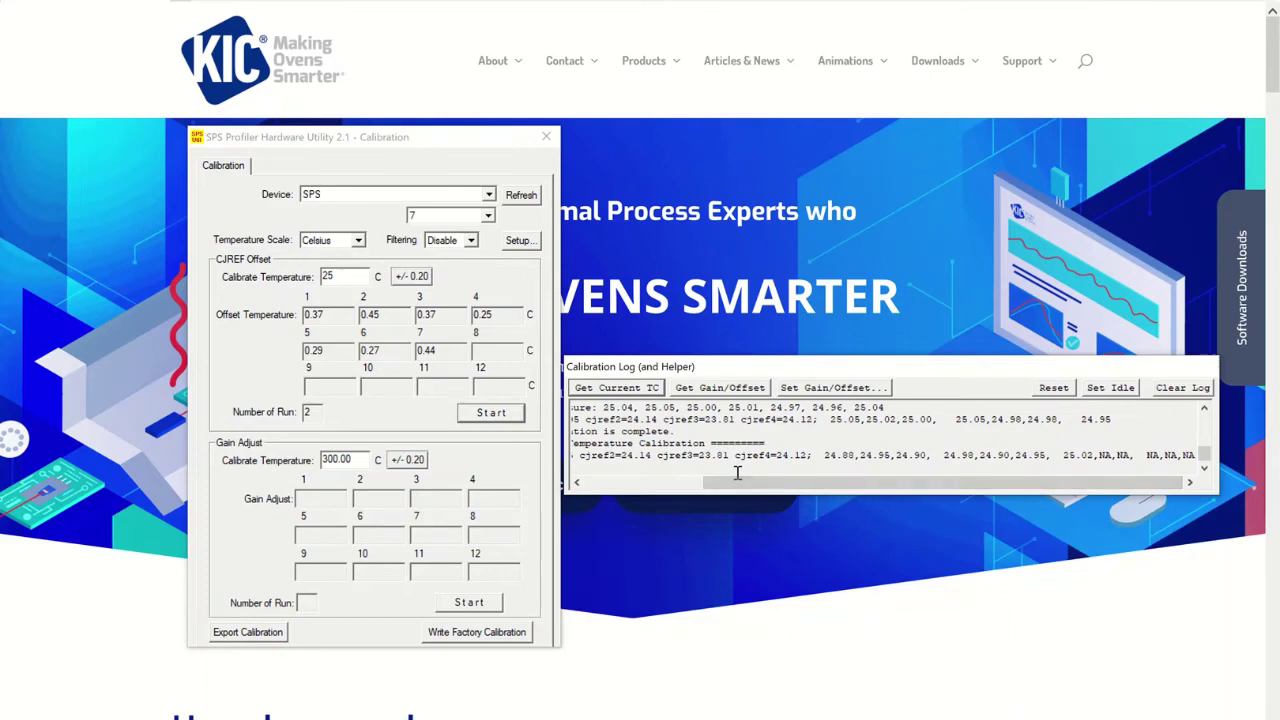
Step: Get the current thermocouple readings and compare all channels with the 300 °C Gain Adjust calibrate temperature before calibrating
click(346, 460)
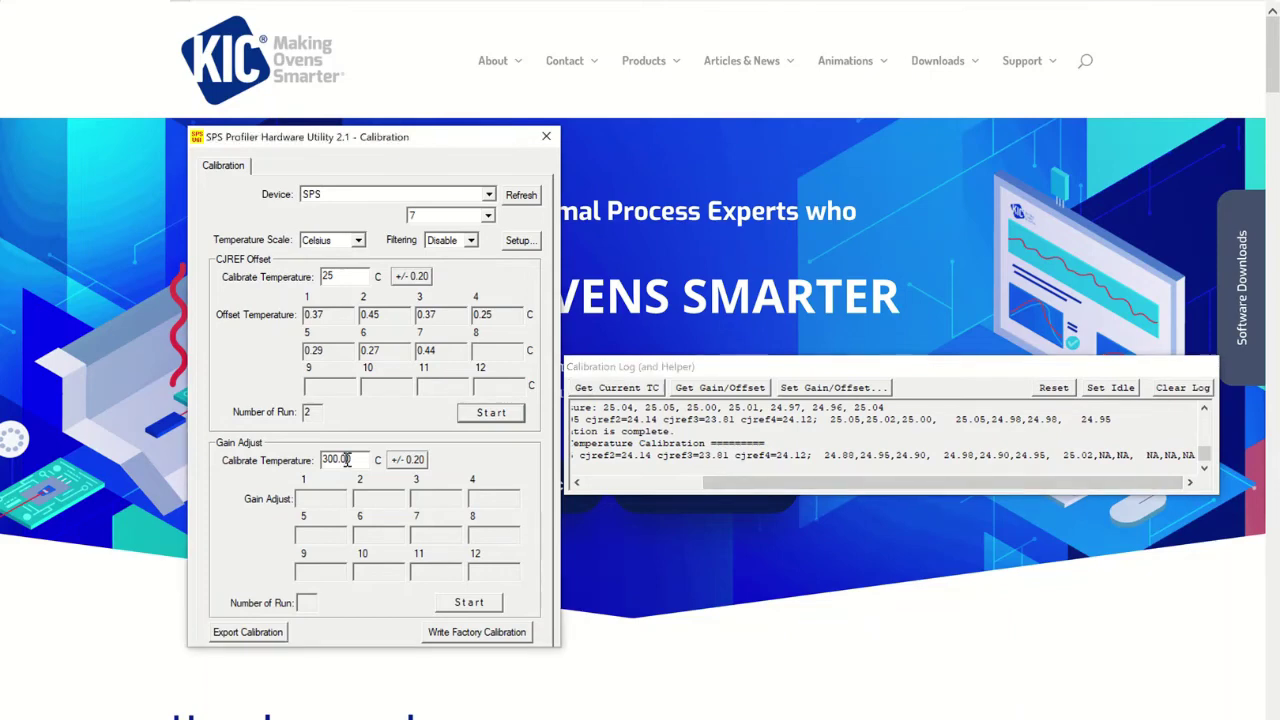
double_click(346, 460)
click(646, 392)
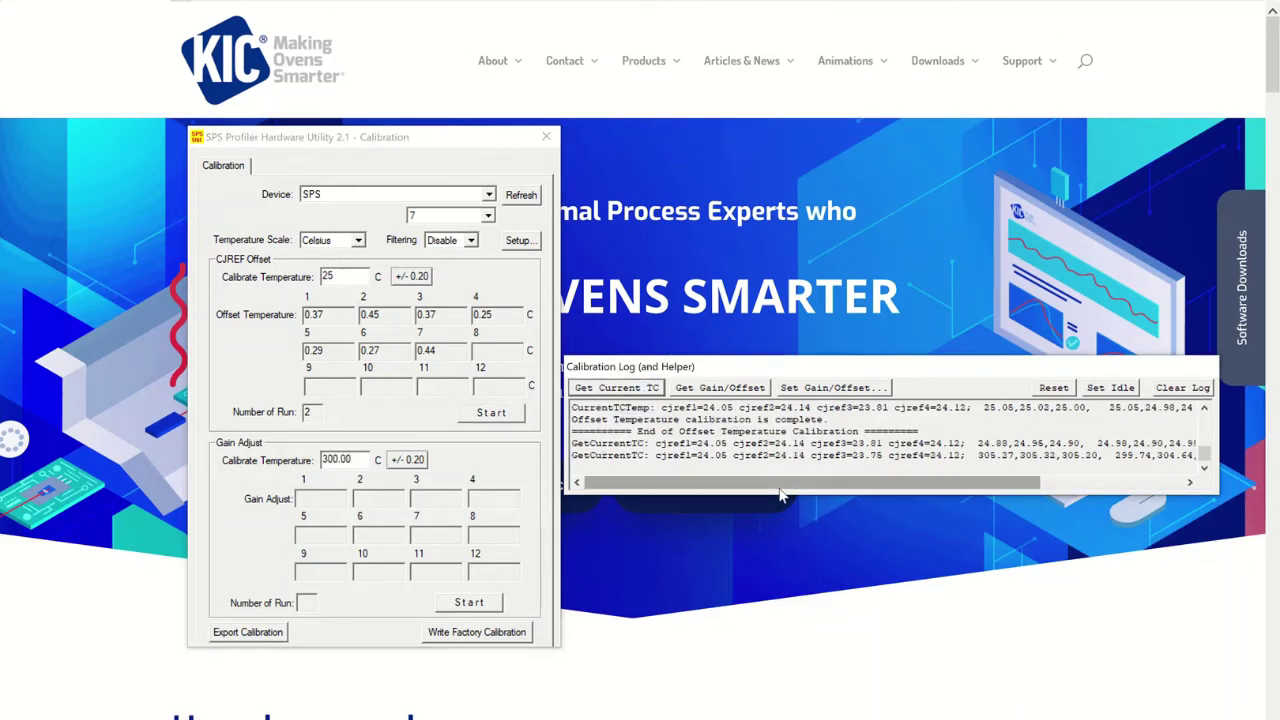
drag(780, 490, 917, 492)
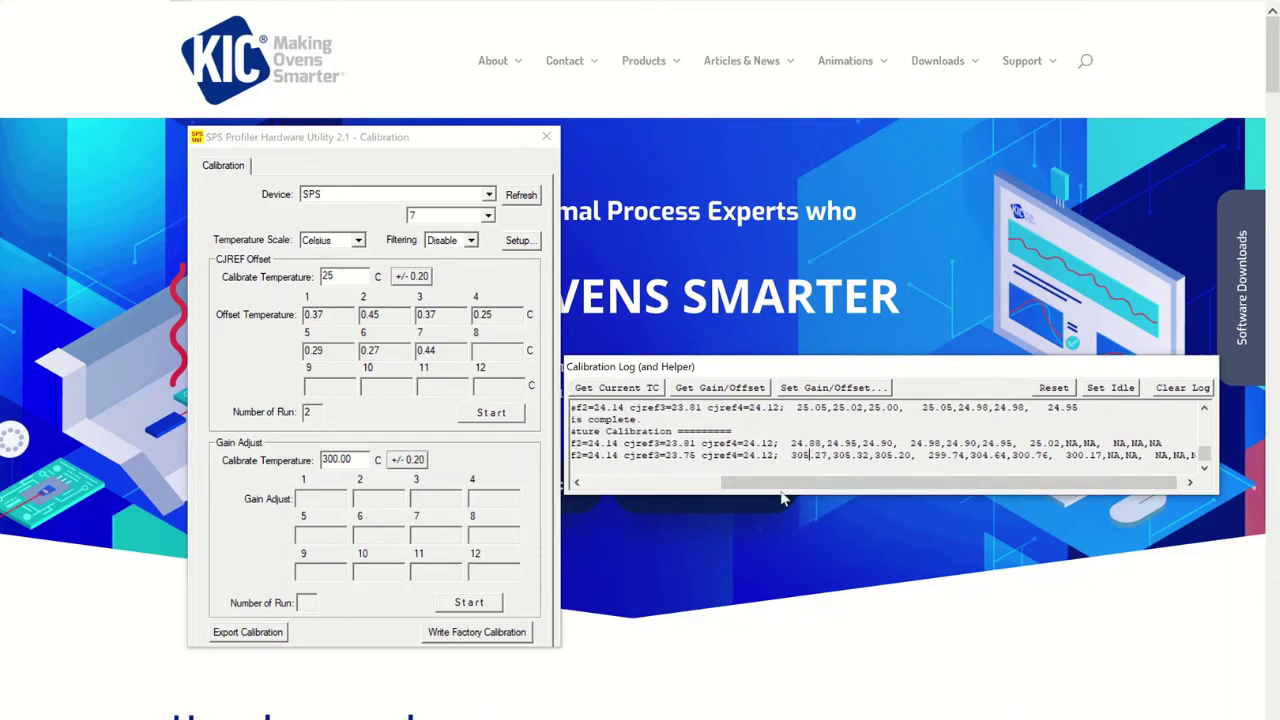
drag(776, 490, 661, 489)
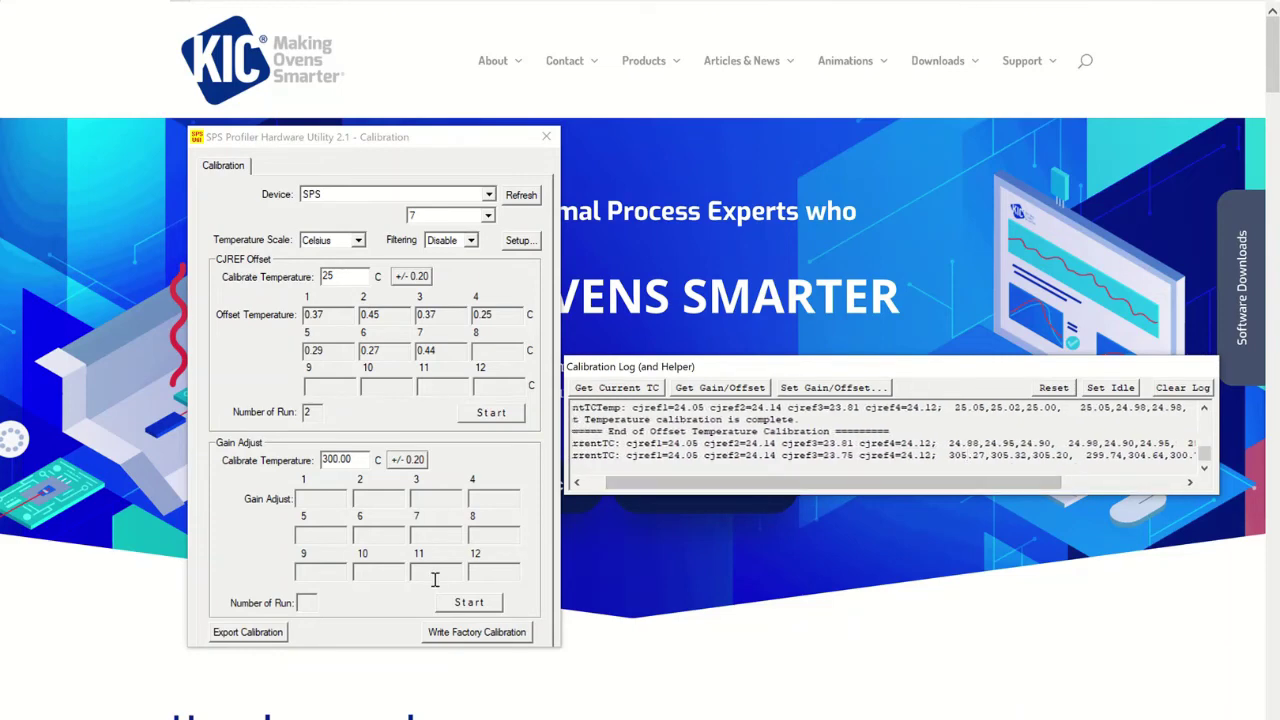
Step: Run the Gain Adjust calibration at 300 °C and check all channels with a new current thermocouple reading
click(464, 602)
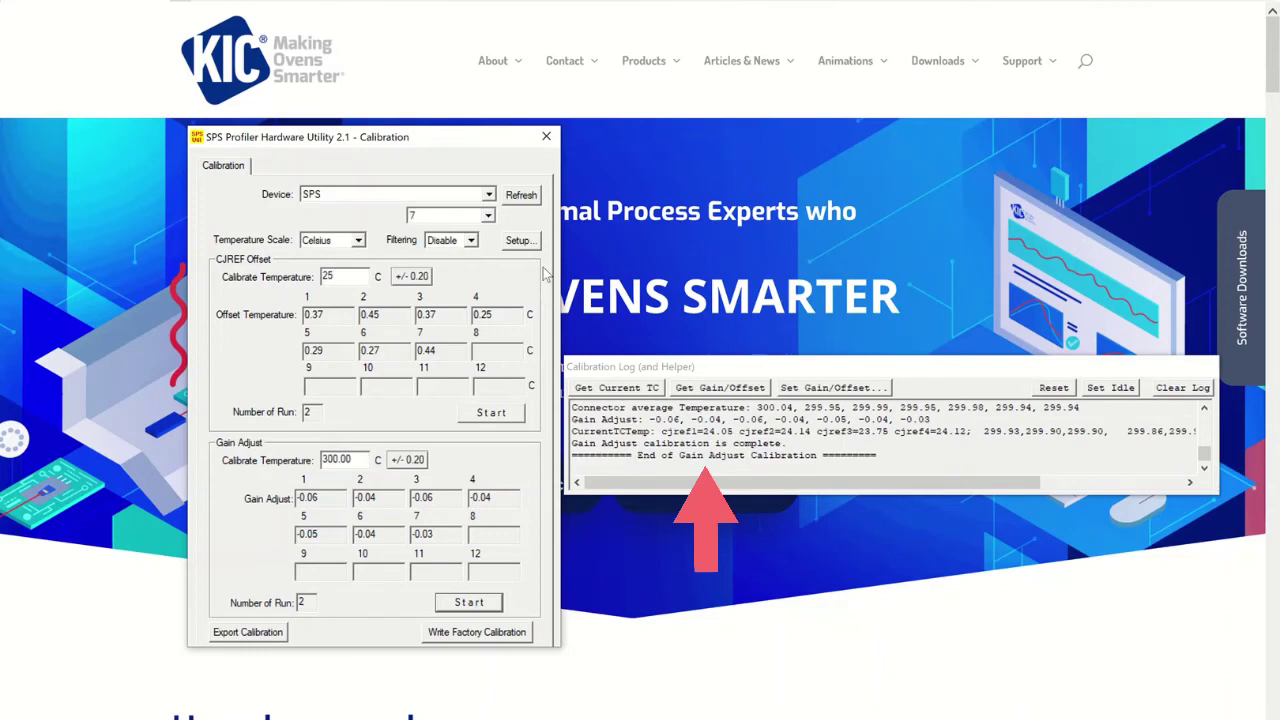
click(645, 393)
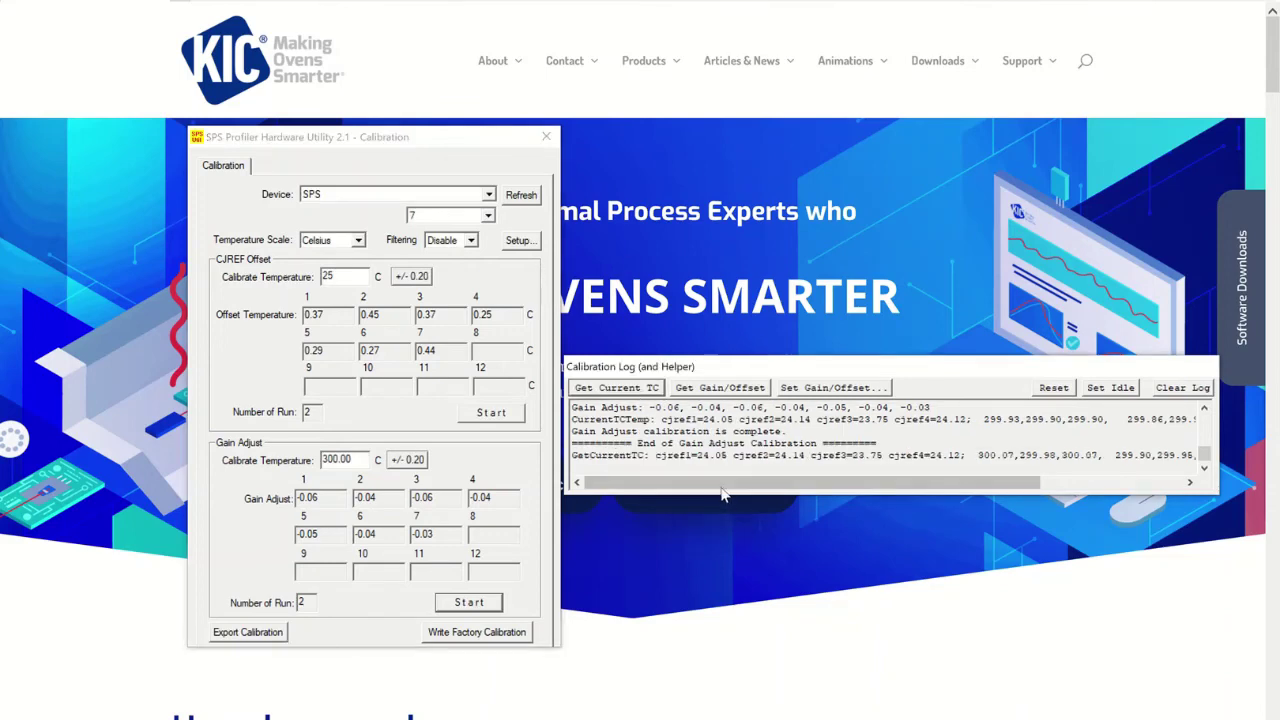
drag(730, 485, 845, 485)
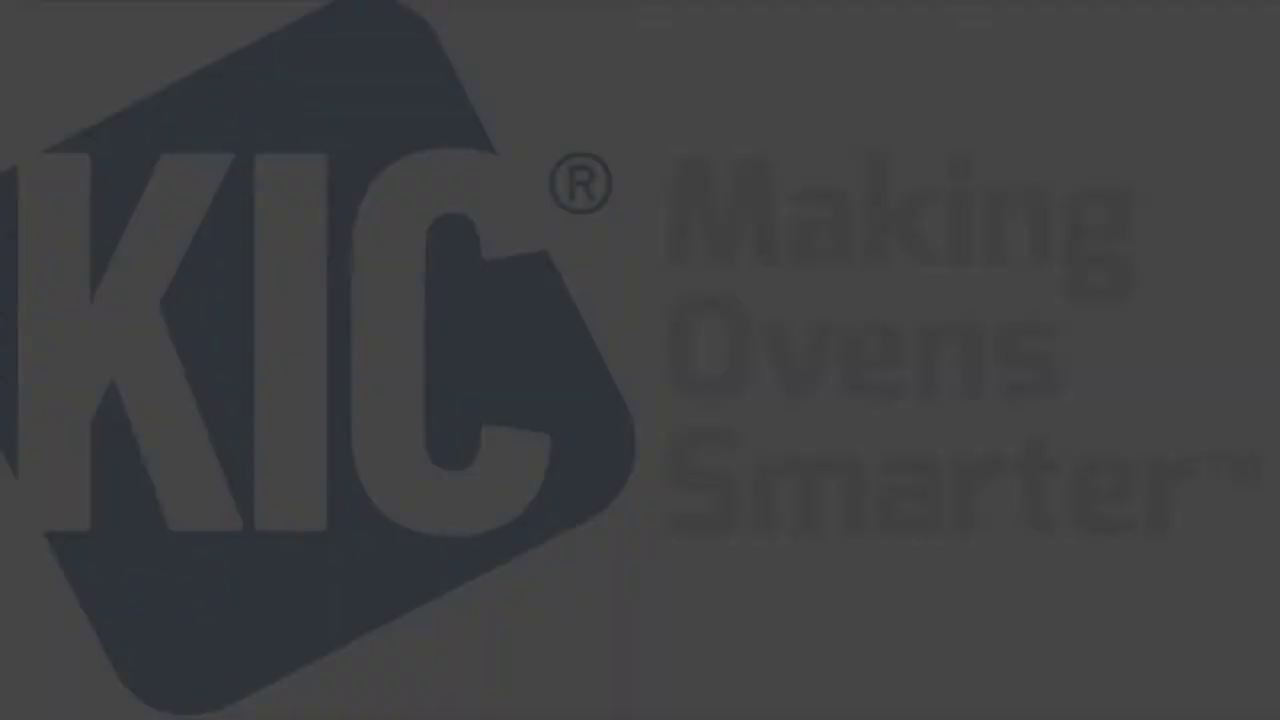